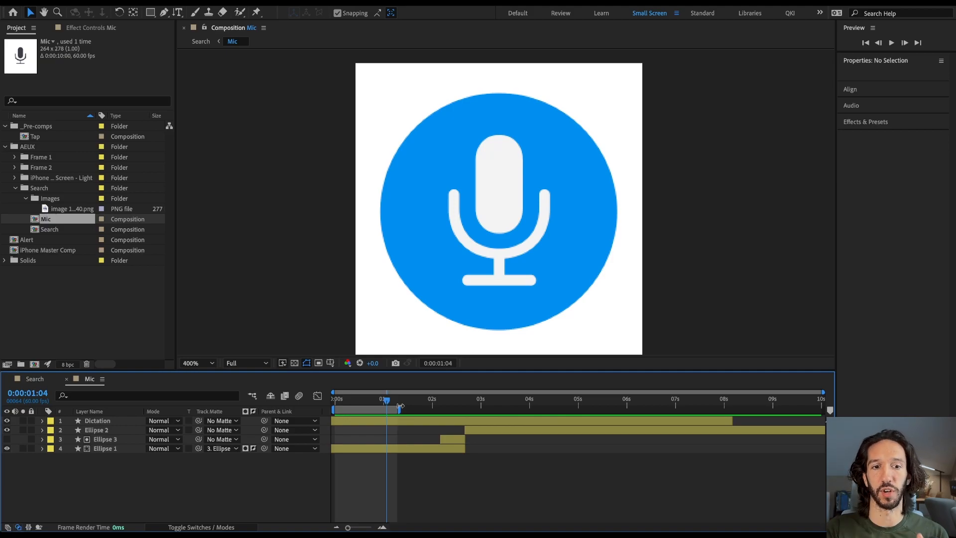
Extend the Mic work area to the end of the composition and preview the icon's animation around two seconds
{"action": "left_click_drag", "start_coordinate": [400, 406], "coordinate": [821, 405]}
{"action": "left_click_drag", "start_coordinate": [478, 400], "coordinate": [454, 402]}
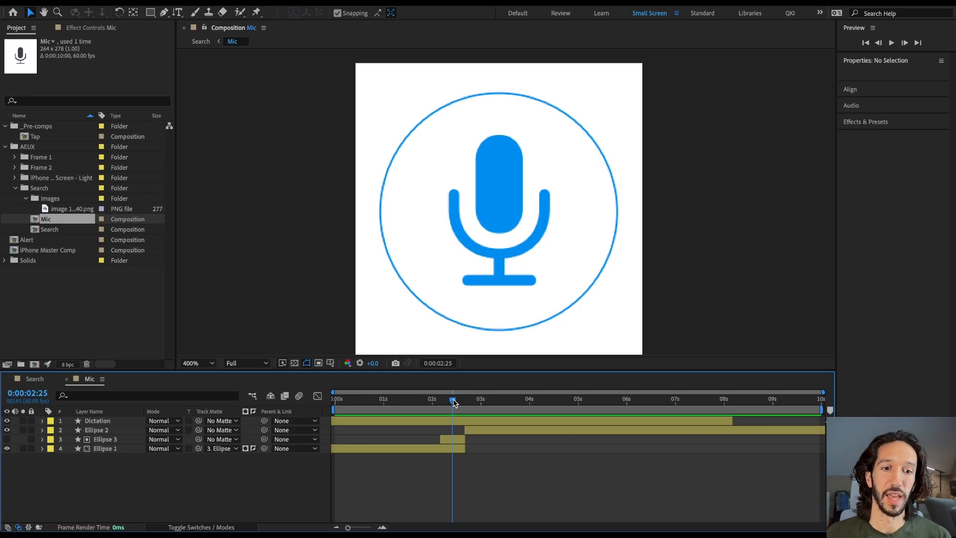
{"action": "left_click_drag", "start_coordinate": [453, 402], "coordinate": [432, 407]}
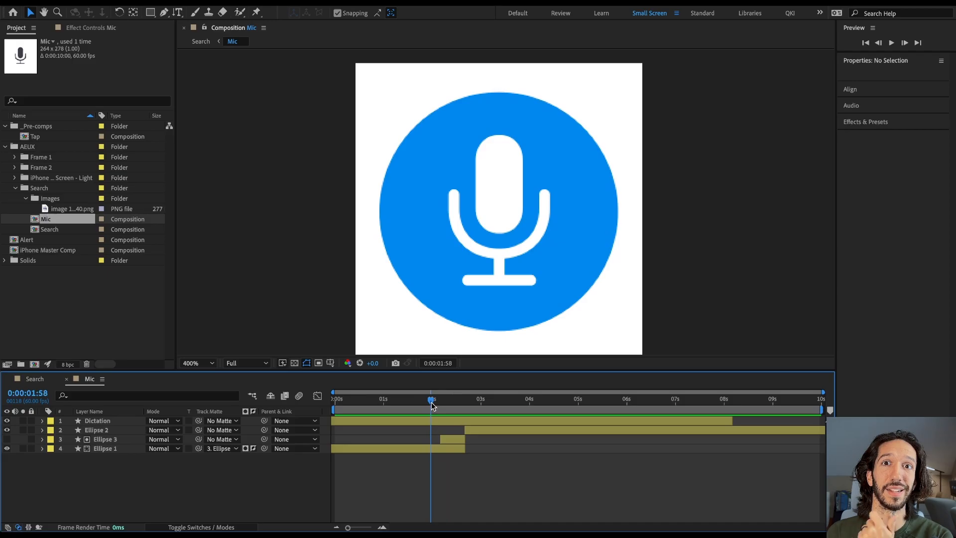
Switch to the browser and look over the Semi automatic Animation video and the expression code on its Workbench page
{"action": "key", "text": "super+Tab"}
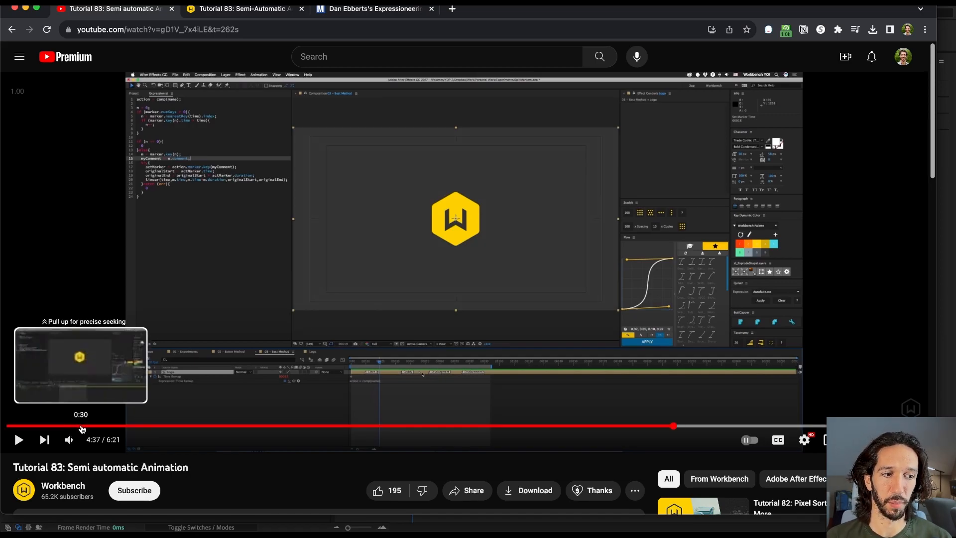
{"action": "left_click", "coordinate": [107, 426]}
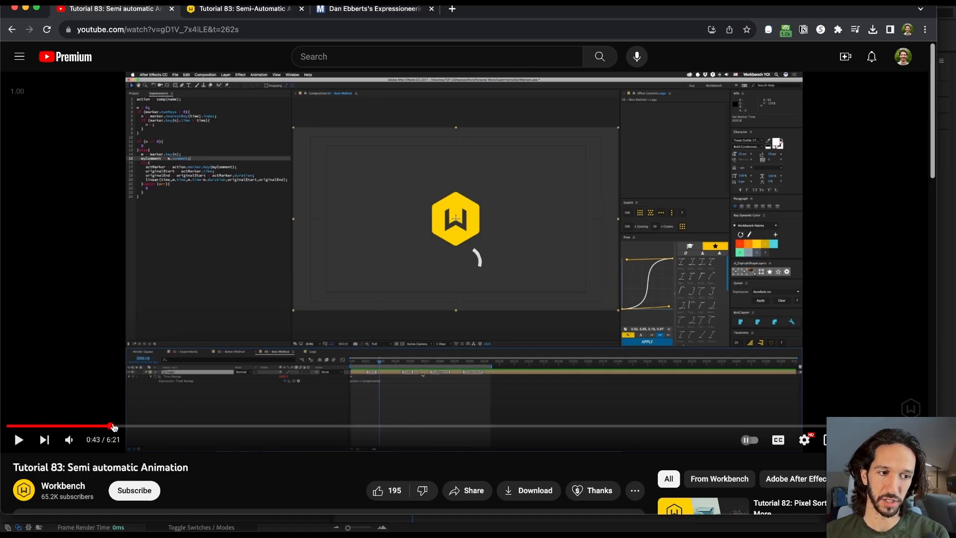
{"action": "left_click", "coordinate": [18, 439]}
{"action": "key", "text": "ctrl+Tab"}
{"action": "scroll", "coordinate": [342, 182], "scroll_direction": "down", "scroll_amount": 6}
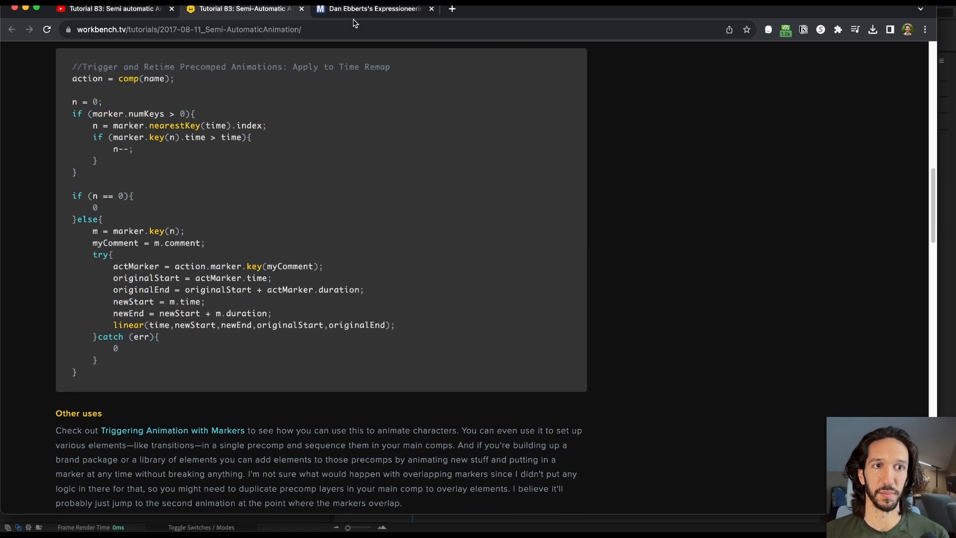
Read the MotionScript article on triggering animation with markers, revisit the Workbench expression, and return to After Effects
{"action": "left_click", "coordinate": [386, 9]}
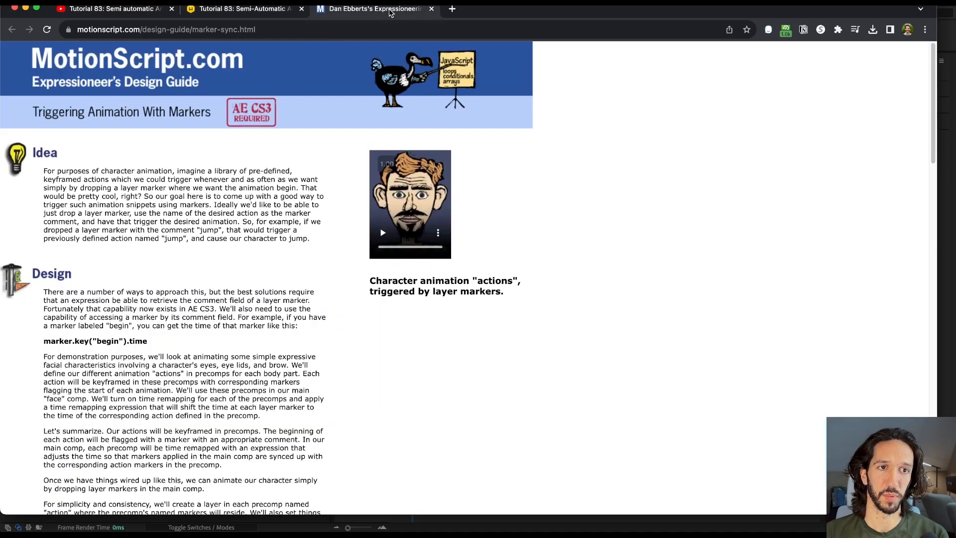
{"action": "scroll", "coordinate": [152, 323], "scroll_direction": "down", "scroll_amount": 7}
{"action": "scroll", "coordinate": [199, 322], "scroll_direction": "up", "scroll_amount": 4}
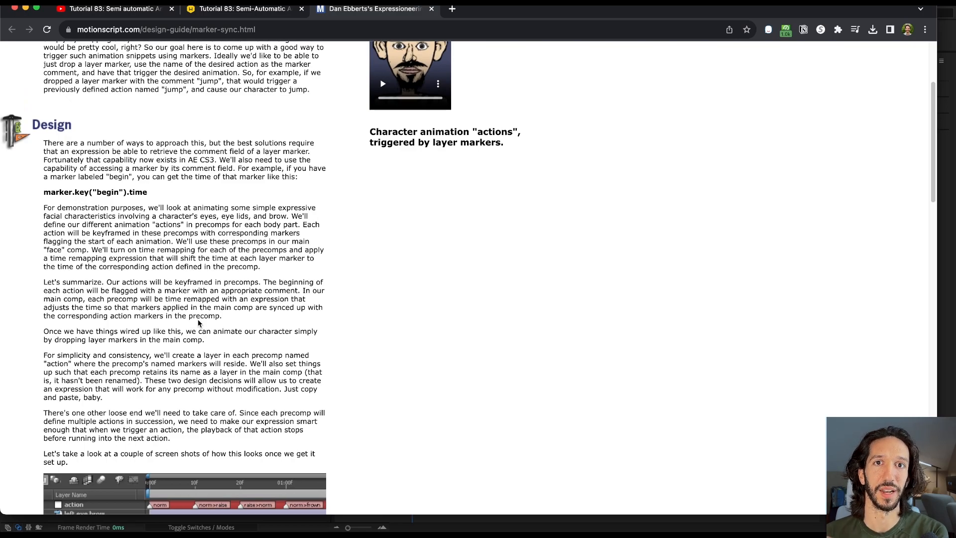
{"action": "scroll", "coordinate": [199, 321], "scroll_direction": "down", "scroll_amount": 3}
{"action": "key", "text": "ctrl+shift+Tab"}
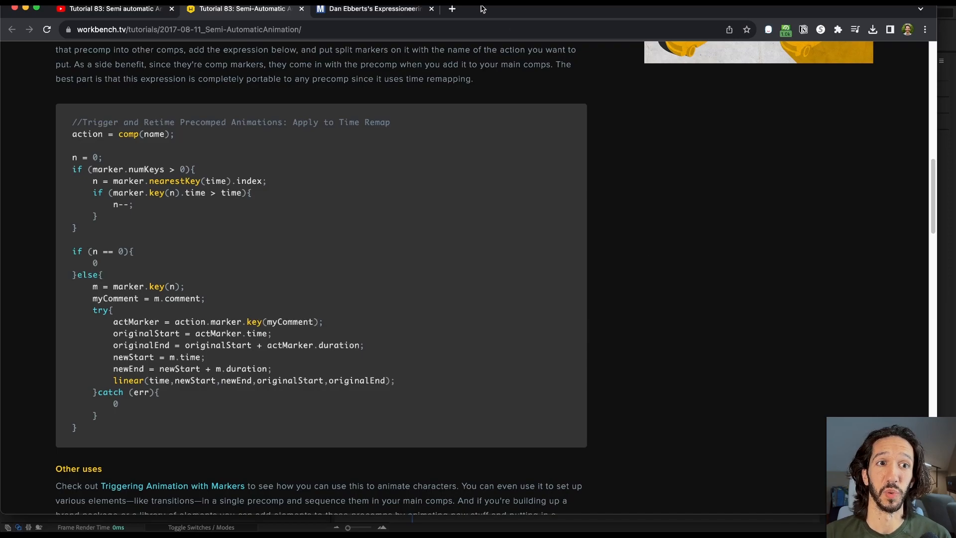
{"action": "key", "text": "super+Tab"}
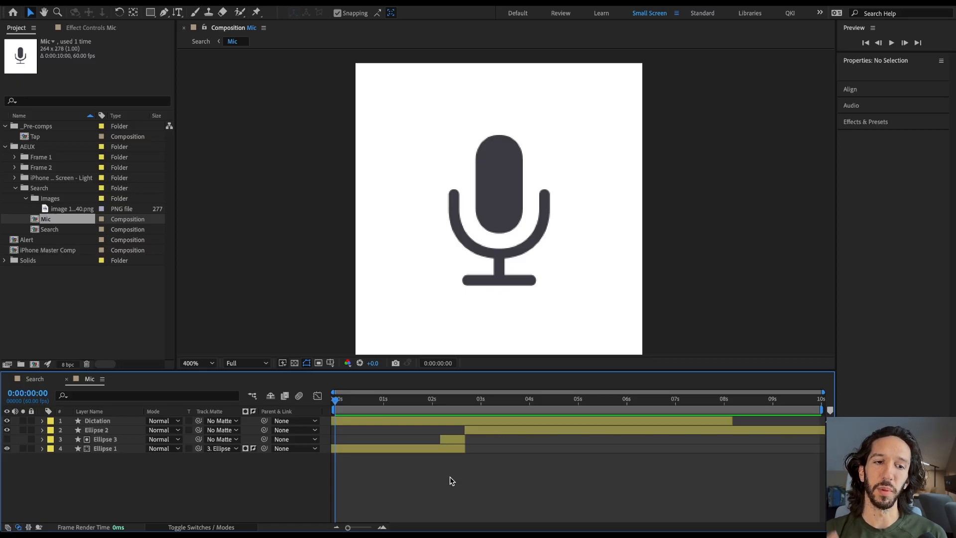
Reveal the keyframes of all Mic layers and add composition markers where the mic-on, processing and return stages start
{"action": "key", "text": "u"}
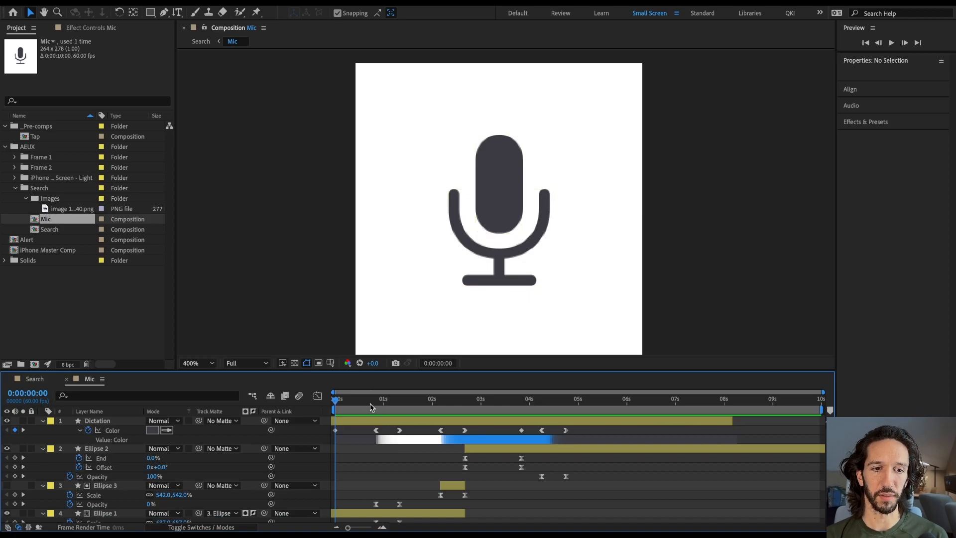
{"action": "left_click", "coordinate": [378, 406]}
{"action": "left_click_drag", "start_coordinate": [377, 405], "coordinate": [375, 405]}
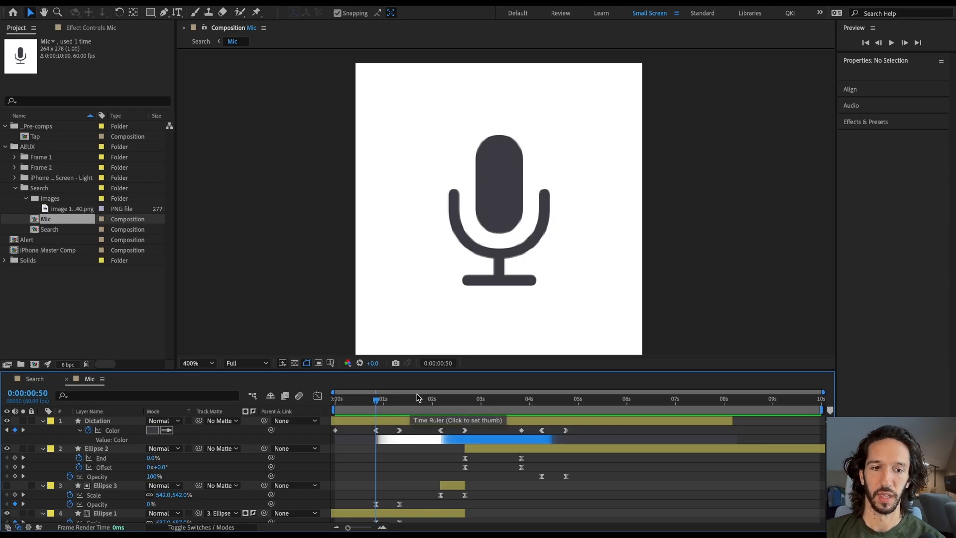
{"action": "mouse_move", "coordinate": [379, 405]}
{"action": "left_mouse_down"}
{"action": "mouse_move", "coordinate": [353, 404]}
{"action": "mouse_move", "coordinate": [572, 404]}
{"action": "left_mouse_up"}
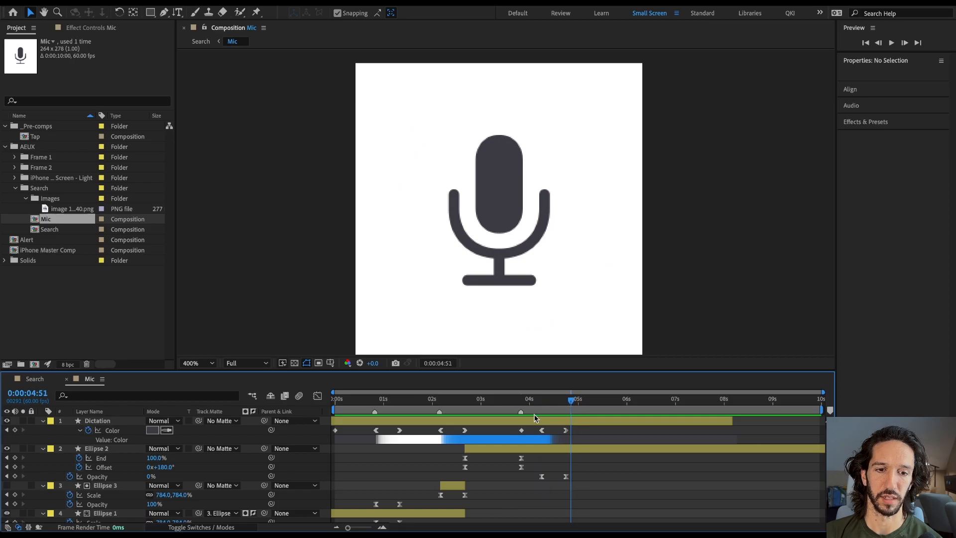
Name the composition marker at 0:00:00:49 "Mic on" and the one at 0:00:02:09 "Processing"
{"action": "left_click", "coordinate": [377, 403]}
{"action": "double_click", "coordinate": [374, 410]}
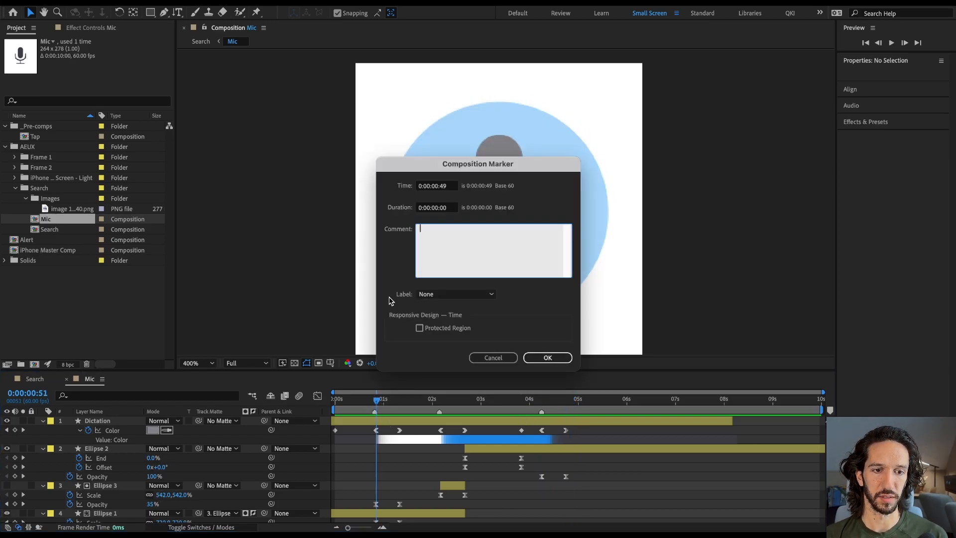
{"action": "type", "text": "Mic on"}
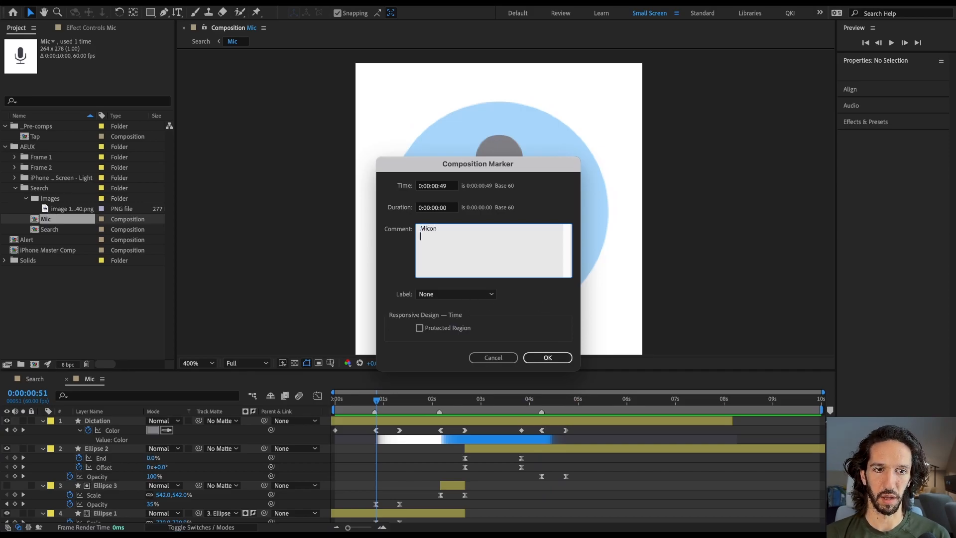
{"action": "left_click", "coordinate": [547, 357]}
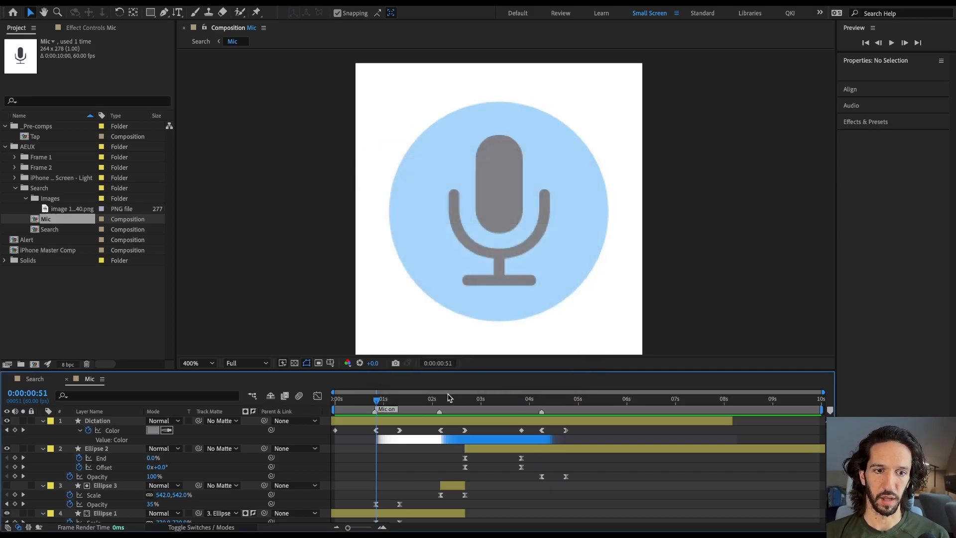
{"action": "double_click", "coordinate": [439, 411]}
{"action": "type", "text": "Processing"}
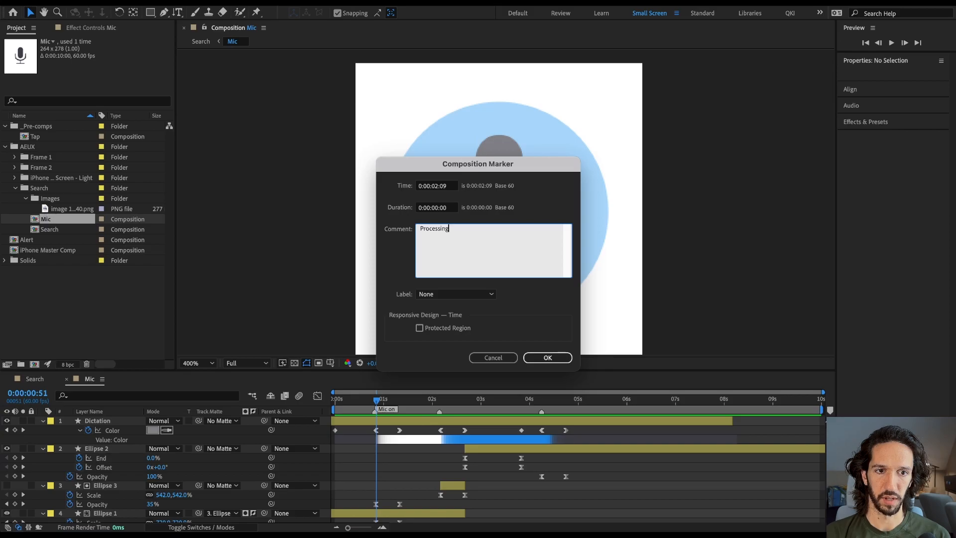
{"action": "left_click", "coordinate": [547, 358]}
Name the composition marker at 0:00:04:15 "Back to default"
{"action": "left_click_drag", "start_coordinate": [530, 399], "coordinate": [545, 407]}
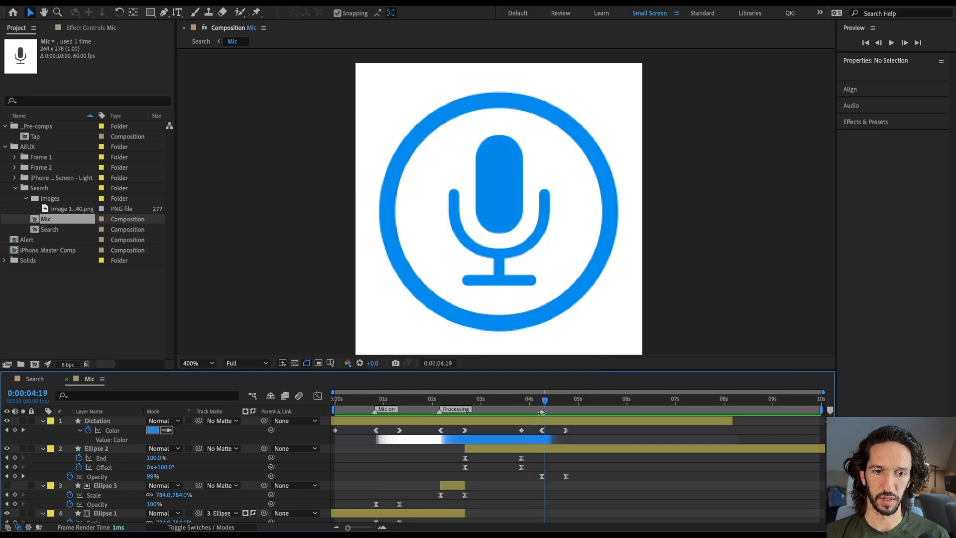
{"action": "double_click", "coordinate": [542, 412]}
{"action": "type", "text": "Back to"}
{"action": "type", "text": " Defau"}
{"action": "key", "text": "super+a"}
{"action": "type", "text": "Default"}
{"action": "key", "text": "super+a"}
{"action": "type", "text": "Back ftot"}
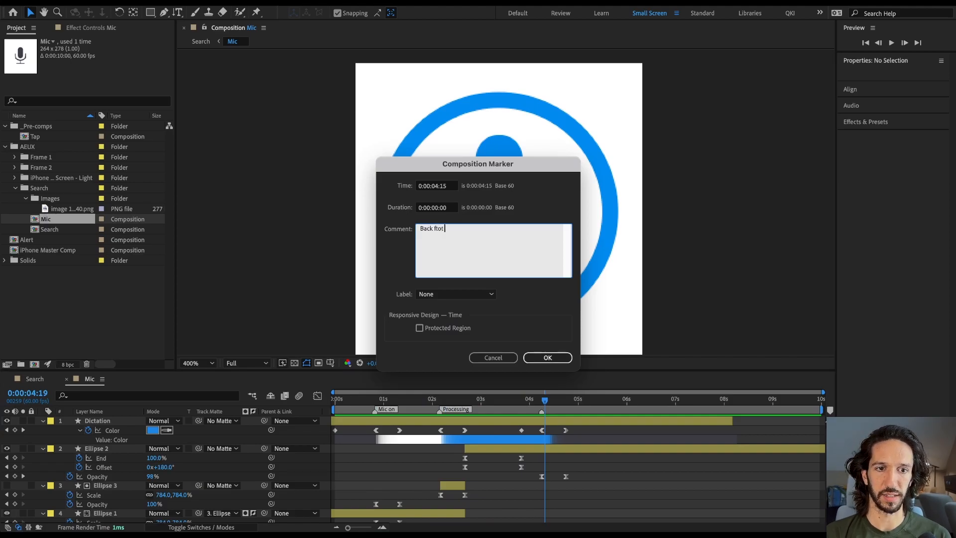
{"action": "key", "text": "BackSpace"}
{"action": "key", "text": "BackSpace"}
{"action": "key", "text": "BackSpace"}
{"action": "type", "text": "to default"}
{"action": "key", "text": "Return"}
Add a composition marker named "Default" at the start and give the stage markers durations
{"action": "key", "text": "space"}
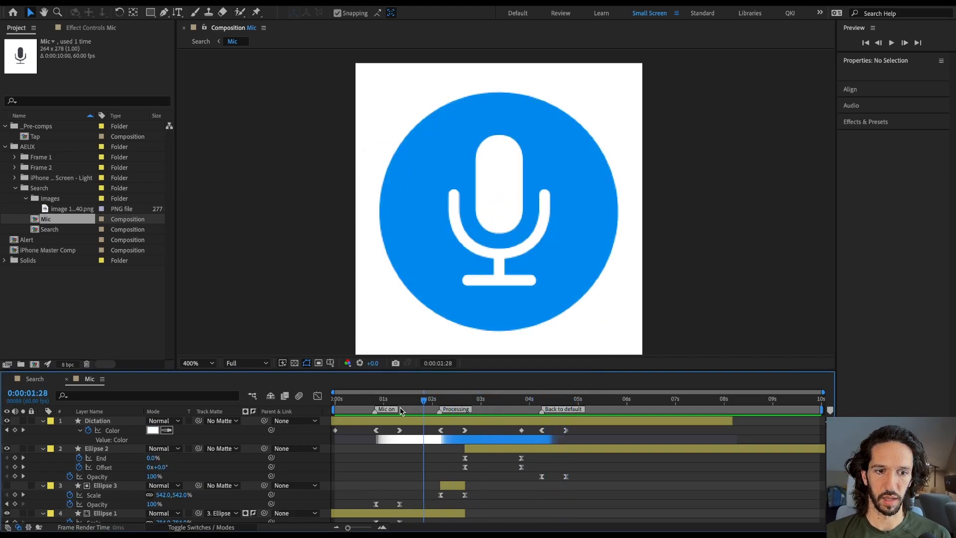
{"action": "left_click", "coordinate": [351, 412]}
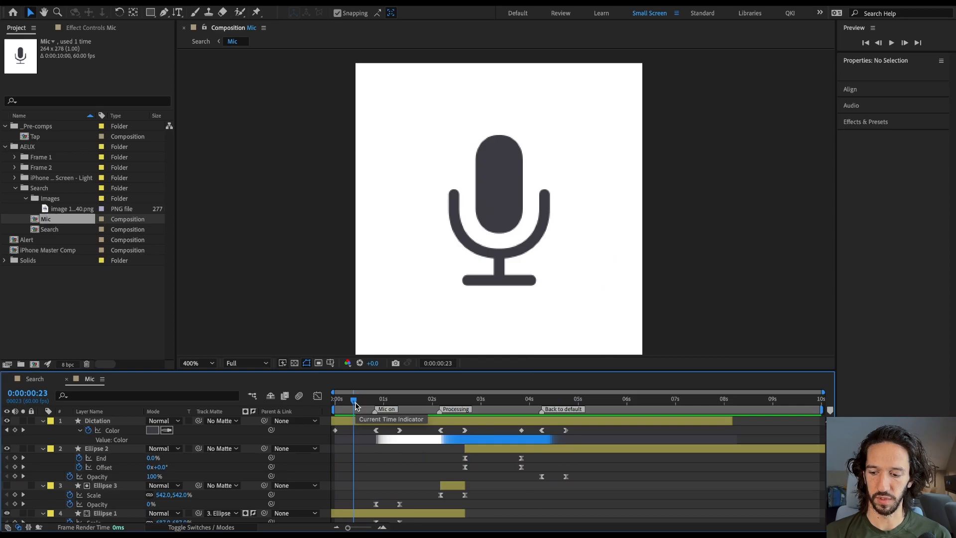
{"action": "double_click", "coordinate": [354, 412]}
{"action": "type", "text": "Default"}
{"action": "key", "text": "Return"}
{"action": "left_click", "coordinate": [349, 400]}
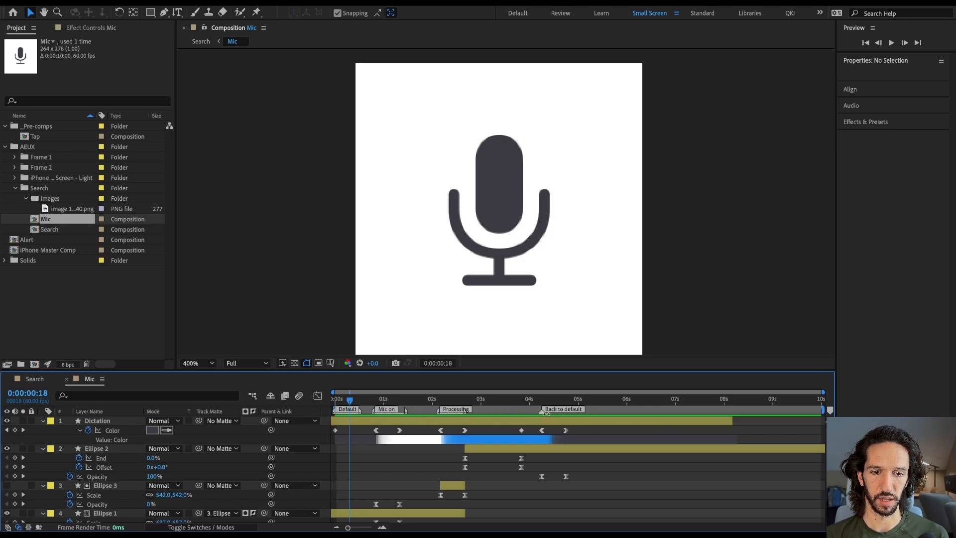
Line up the marker ends with the last keyframes of their stages, ending Processing at 0:00:03:50
{"action": "mouse_move", "coordinate": [385, 397]}
{"action": "left_mouse_down"}
{"action": "mouse_move", "coordinate": [375, 398]}
{"action": "mouse_move", "coordinate": [468, 406]}
{"action": "left_mouse_up"}
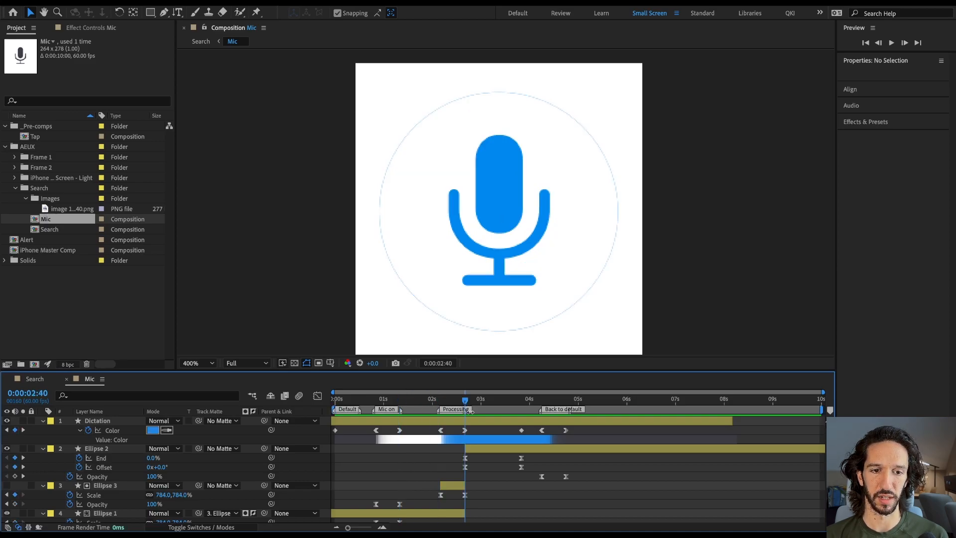
{"action": "mouse_move", "coordinate": [465, 399]}
{"action": "left_mouse_down"}
{"action": "mouse_move", "coordinate": [441, 402]}
{"action": "mouse_move", "coordinate": [479, 407]}
{"action": "mouse_move", "coordinate": [462, 408]}
{"action": "mouse_move", "coordinate": [477, 411]}
{"action": "mouse_move", "coordinate": [460, 424]}
{"action": "mouse_move", "coordinate": [520, 435]}
{"action": "left_mouse_up"}
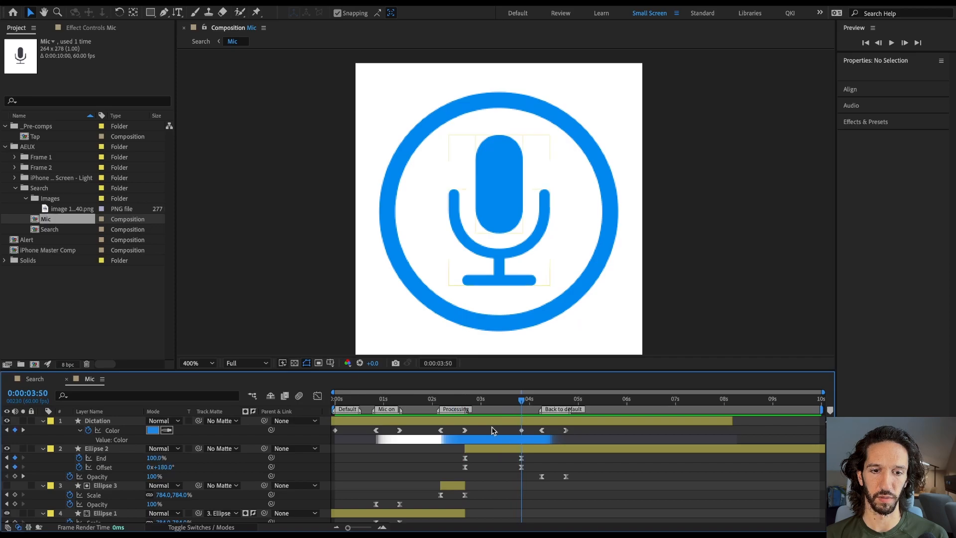
{"action": "left_click", "coordinate": [538, 398]}
{"action": "left_click_drag", "start_coordinate": [466, 411], "coordinate": [564, 400]}
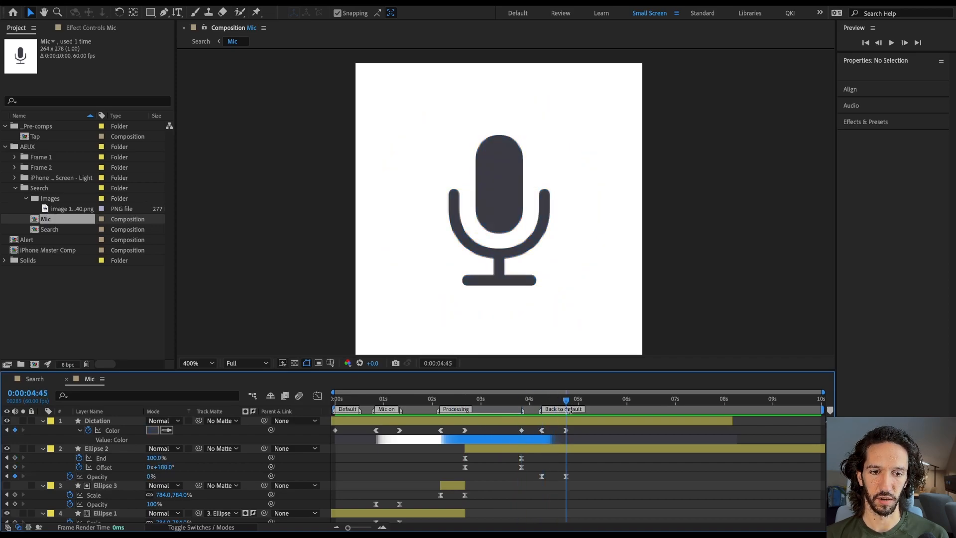
Open the Search composition and bring the Mic precomp's updated markers onto its Mic layer
{"action": "left_click", "coordinate": [48, 380]}
{"action": "key", "text": "Tab"}
{"action": "left_click", "coordinate": [490, 309]}
{"action": "key", "text": "grave"}
{"action": "key", "text": "grave"}
{"action": "left_click", "coordinate": [503, 467]}
{"action": "key", "text": "grave"}
{"action": "right_click", "coordinate": [490, 98]}
{"action": "mouse_move", "coordinate": [559, 230]}
{"action": "left_click", "coordinate": [642, 234]}
{"action": "key", "text": "grave"}
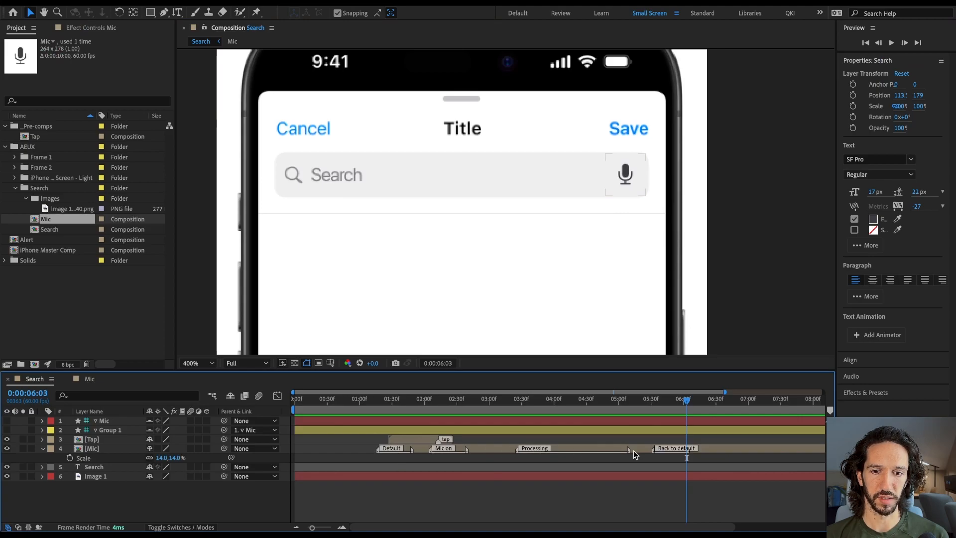
Shift the Mic layer's Back to default marker to about 0:00:06:30 and move the current time to 0:00:02:47
{"action": "left_click", "coordinate": [652, 452]}
{"action": "key", "text": "j"}
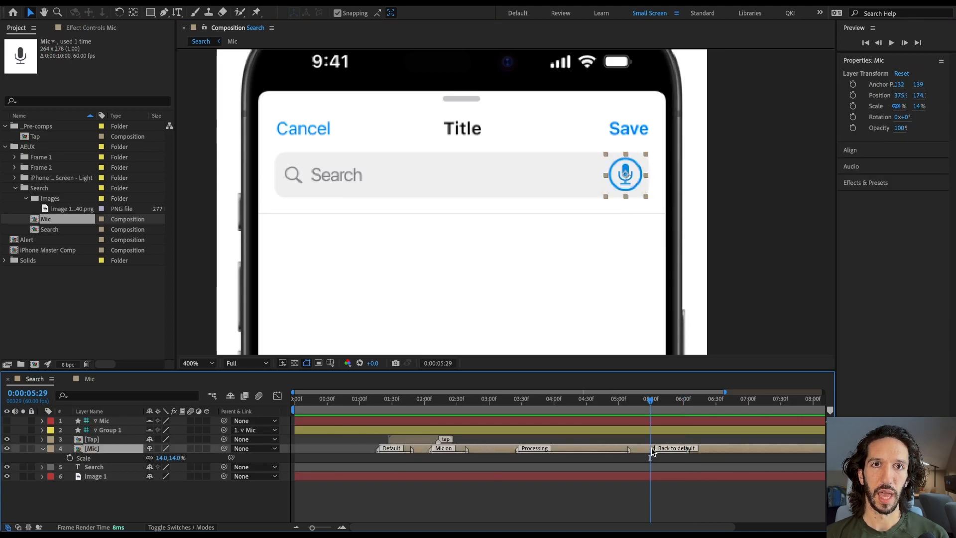
{"action": "left_click_drag", "start_coordinate": [653, 448], "coordinate": [717, 448]}
{"action": "left_click", "coordinate": [661, 400]}
{"action": "left_click_drag", "start_coordinate": [663, 403], "coordinate": [475, 429]}
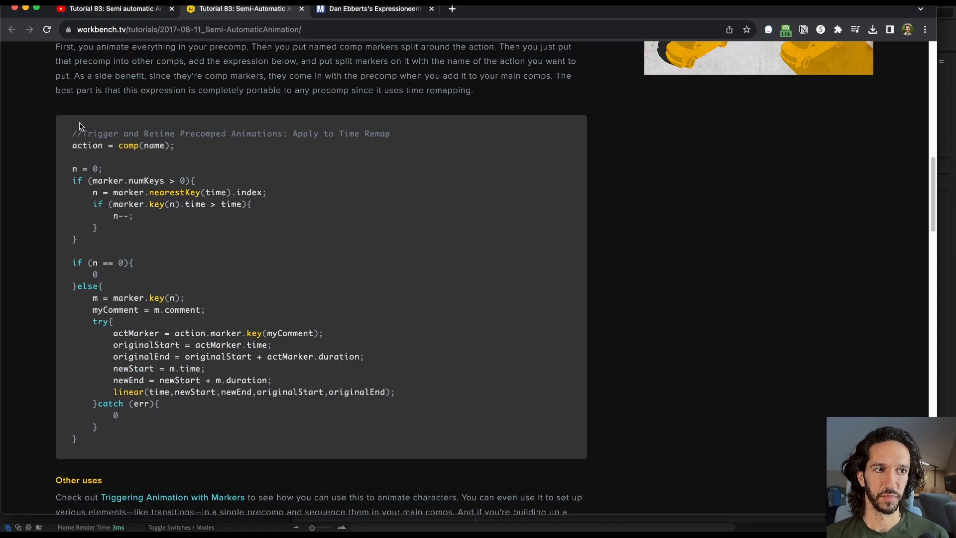
Copy the whole Trigger and Retime Precomped Animations expression from the Workbench page and return to After Effects
{"action": "key", "text": "super+Tab"}
{"action": "left_click_drag", "start_coordinate": [72, 134], "coordinate": [278, 441]}
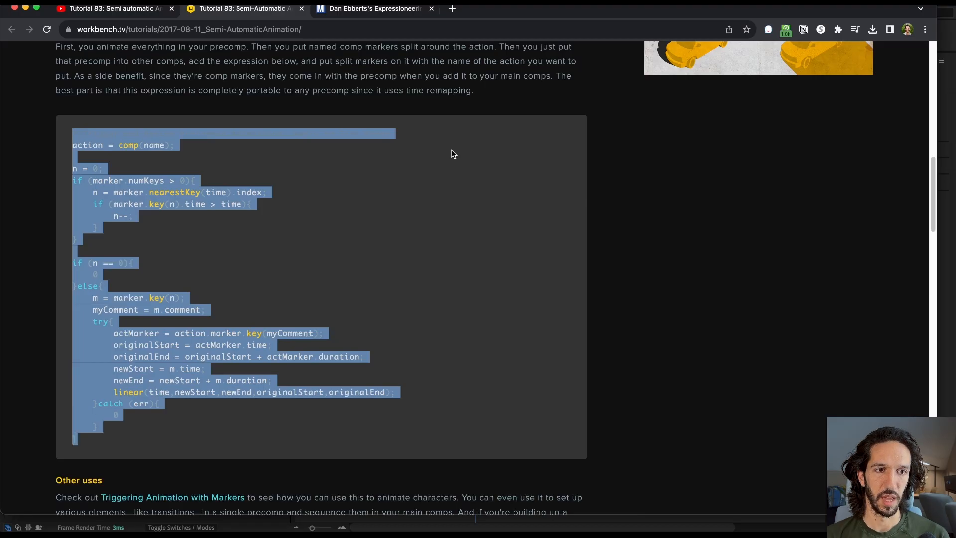
{"action": "left_click", "coordinate": [453, 154]}
{"action": "key", "text": "super+Tab"}
{"action": "left_click", "coordinate": [486, 513]}
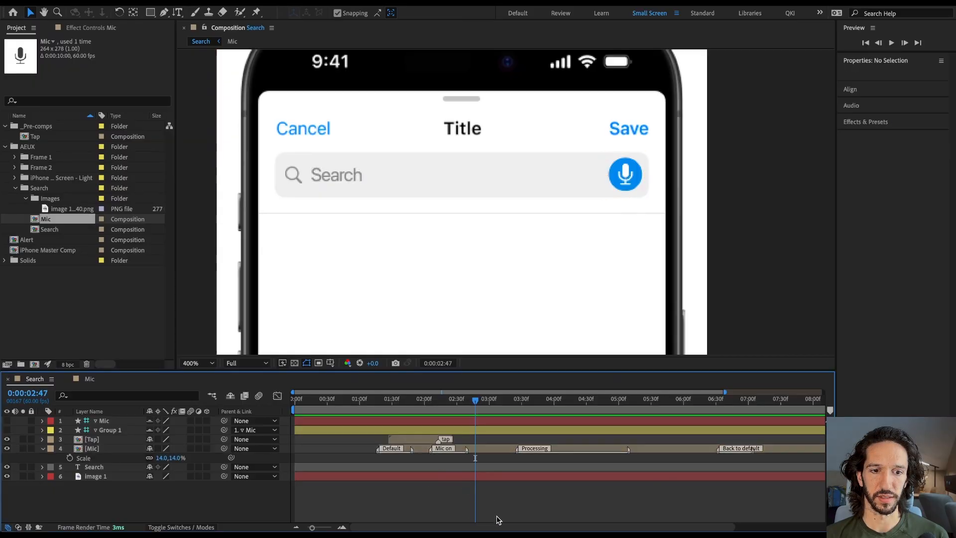
Enable time remapping on the Mic layer in the Search composition
{"action": "left_click", "coordinate": [491, 449]}
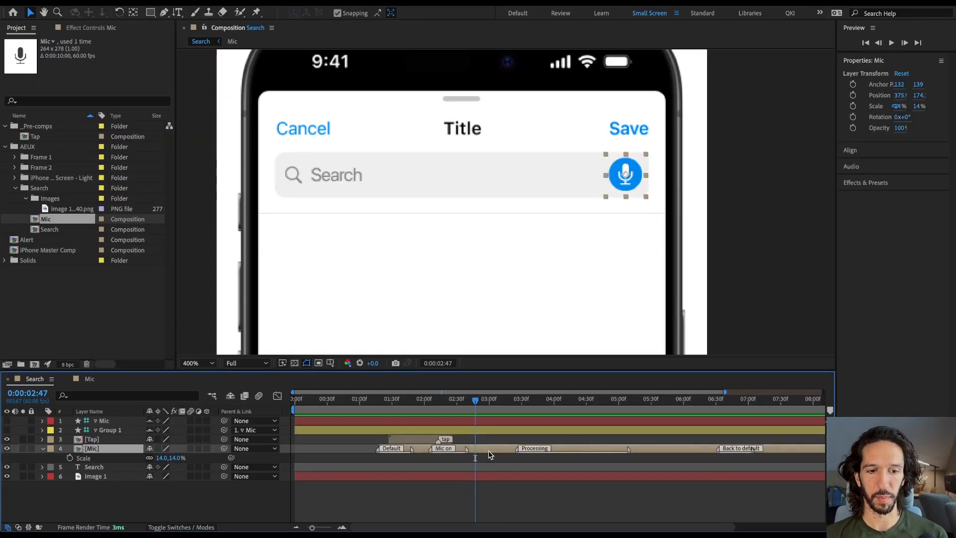
{"action": "right_click", "coordinate": [125, 457]}
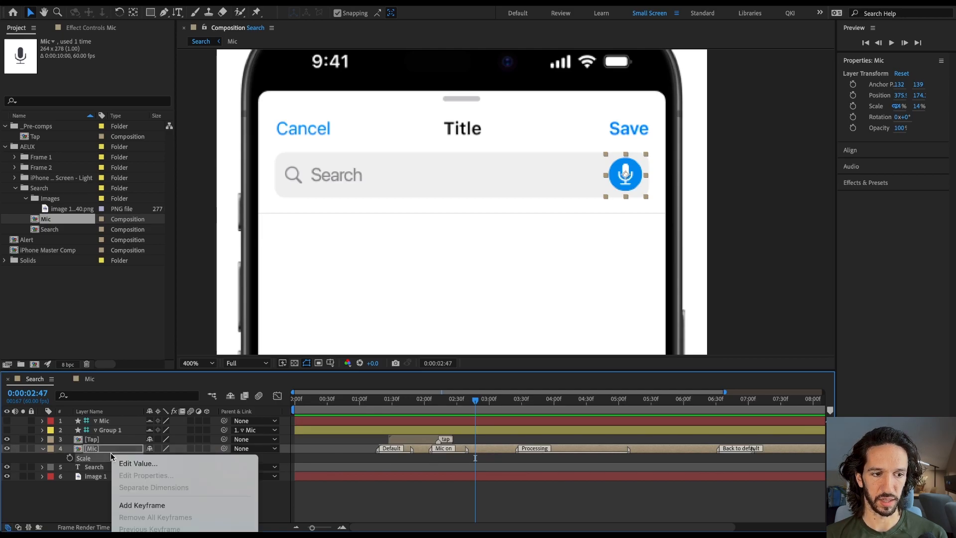
{"action": "right_click", "coordinate": [116, 448]}
{"action": "mouse_move", "coordinate": [155, 489]}
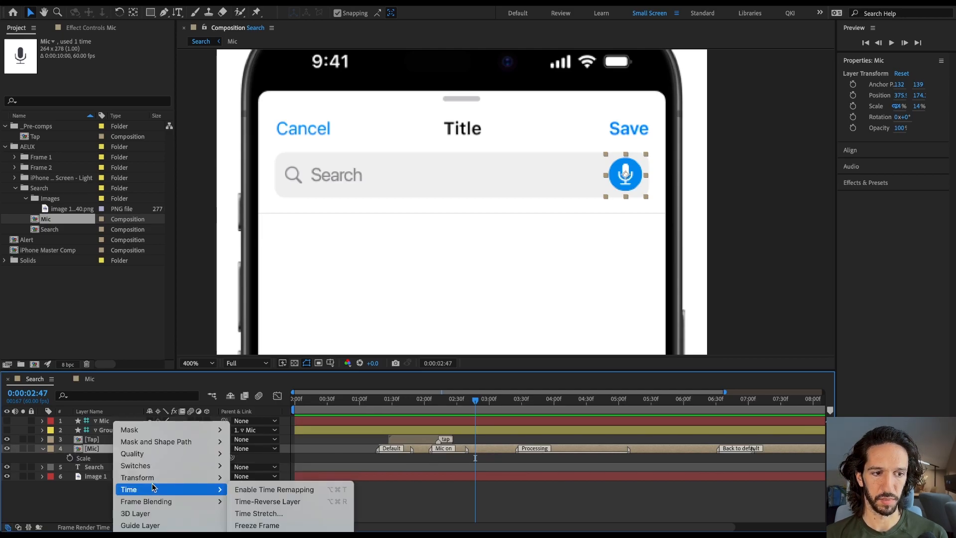
{"action": "left_click", "coordinate": [314, 493]}
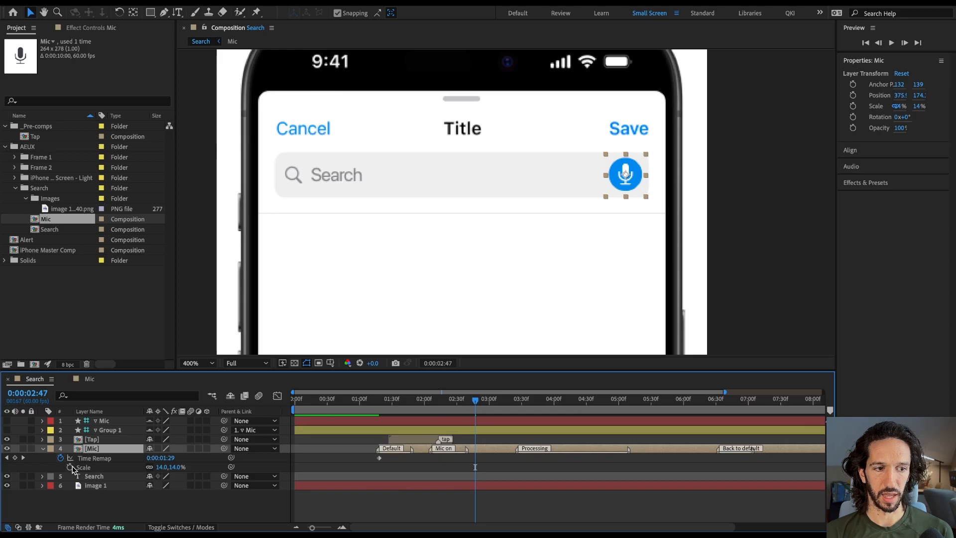
Apply the copied Trigger and Retime Precomped Animations expression to the Mic layer's Time Remap property
{"action": "left_click", "coordinate": [61, 457], "text": "alt"}
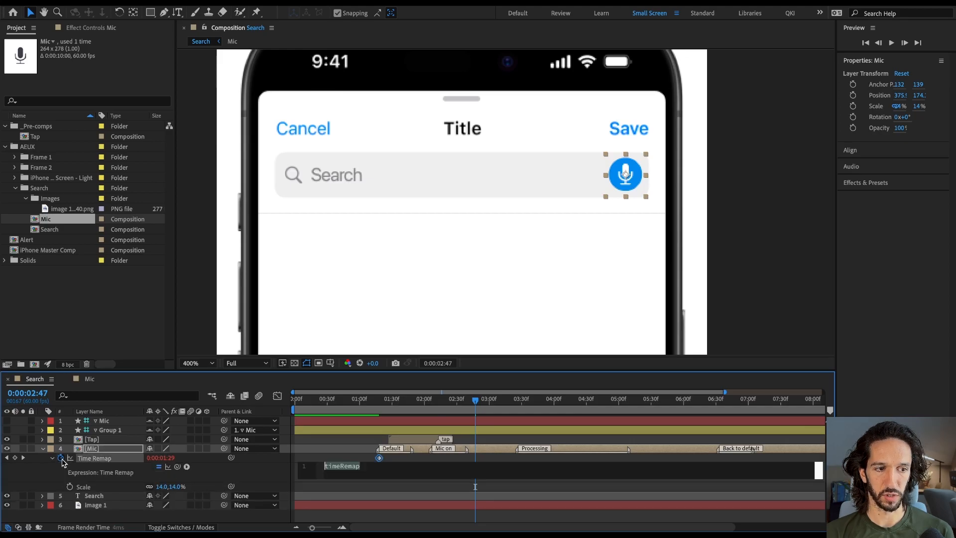
{"action": "key", "text": "ctrl+v"}
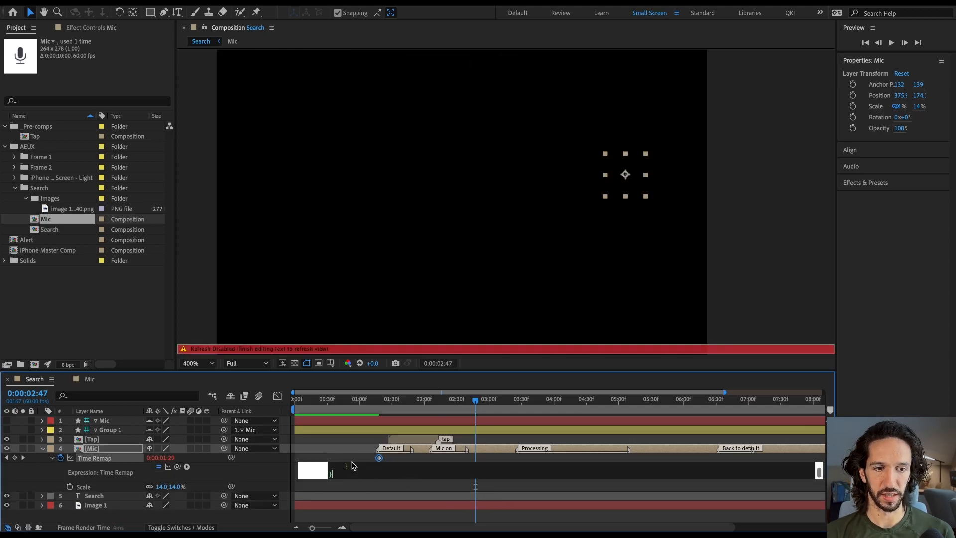
{"action": "left_click", "coordinate": [504, 447]}
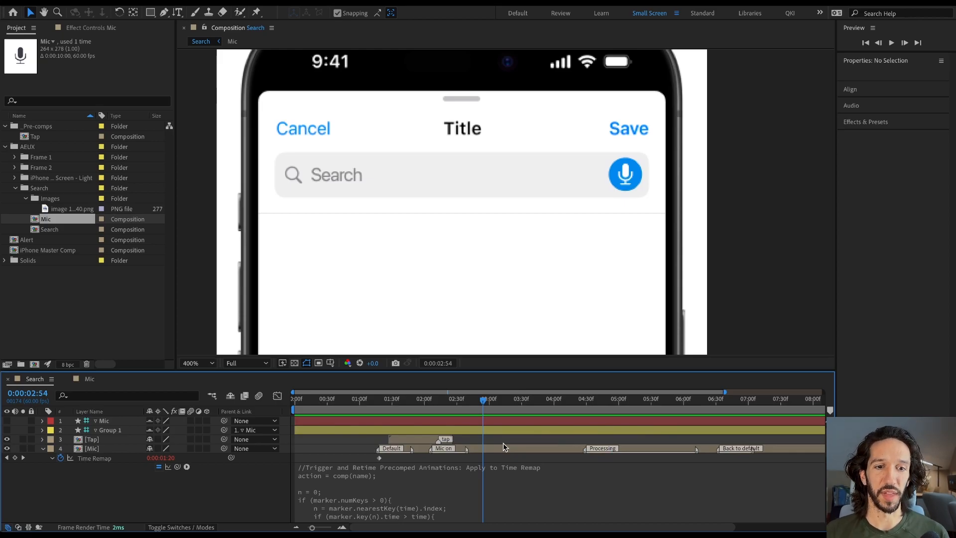
Move the Mic layer's Mic on marker to about 0:00:03:27 and shorten the Processing marker to end at about 0:00:05:09
{"action": "left_click_drag", "start_coordinate": [442, 448], "coordinate": [531, 448]}
{"action": "left_click_drag", "start_coordinate": [696, 449], "coordinate": [628, 449]}
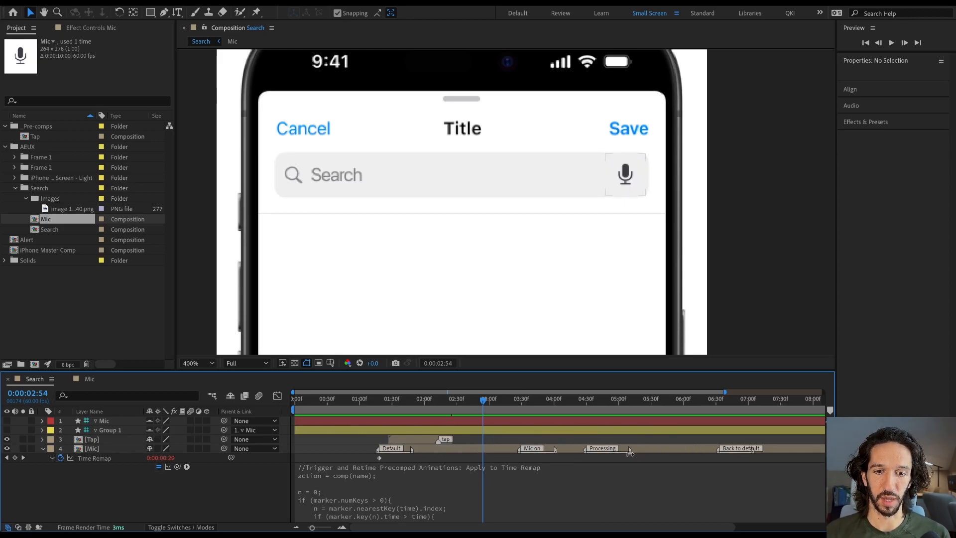
{"action": "key", "text": "ctrl+shift+a"}
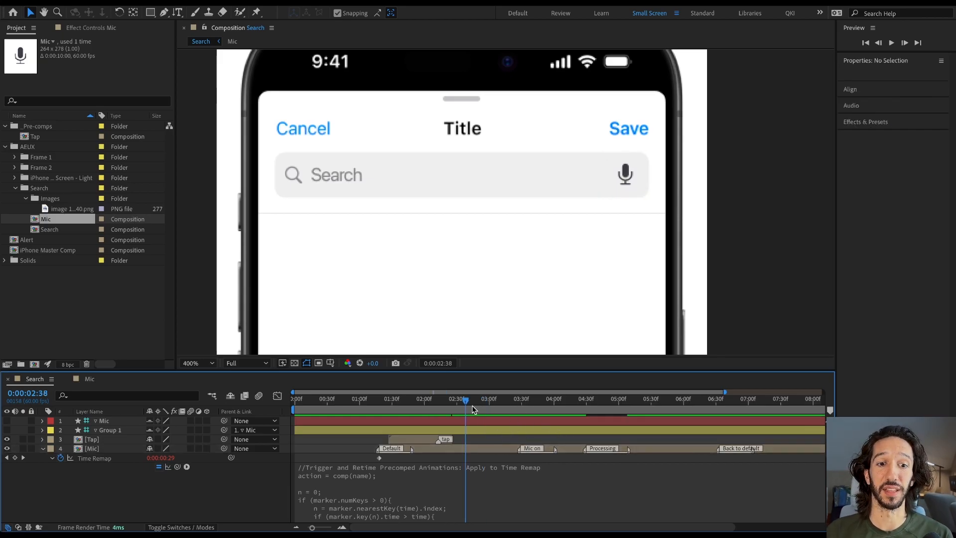
Preview the delayed Mic on stage up to 0:00:03:47, compare it with the Mic precomp at 0:00:01:06, and return to the Search composition
{"action": "left_click_drag", "start_coordinate": [463, 402], "coordinate": [523, 403]}
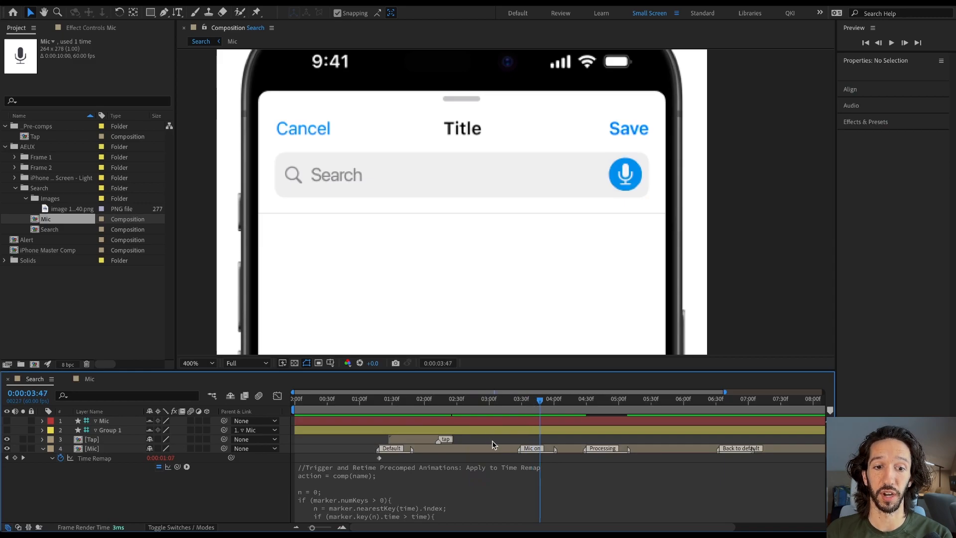
{"action": "double_click", "coordinate": [496, 447]}
{"action": "left_click_drag", "start_coordinate": [427, 403], "coordinate": [402, 422]}
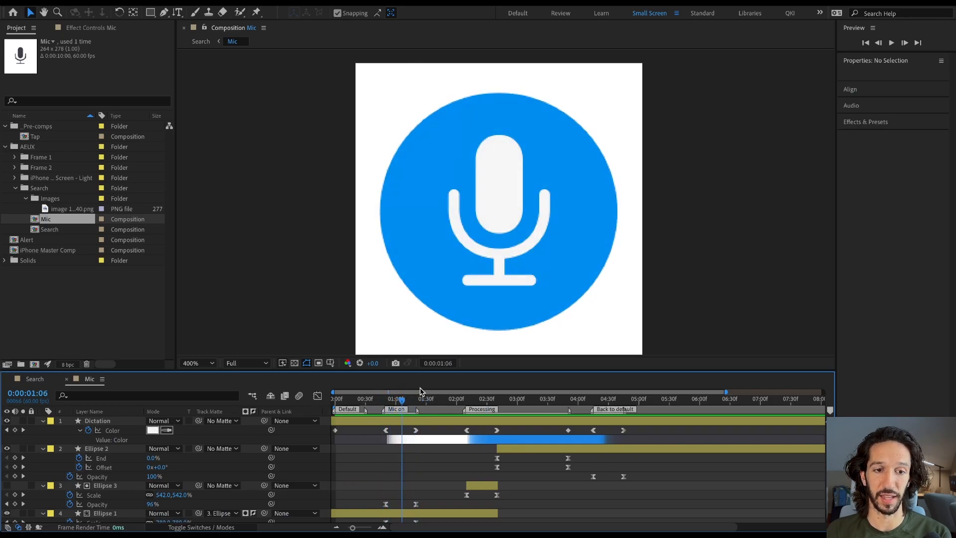
{"action": "left_click", "coordinate": [31, 380]}
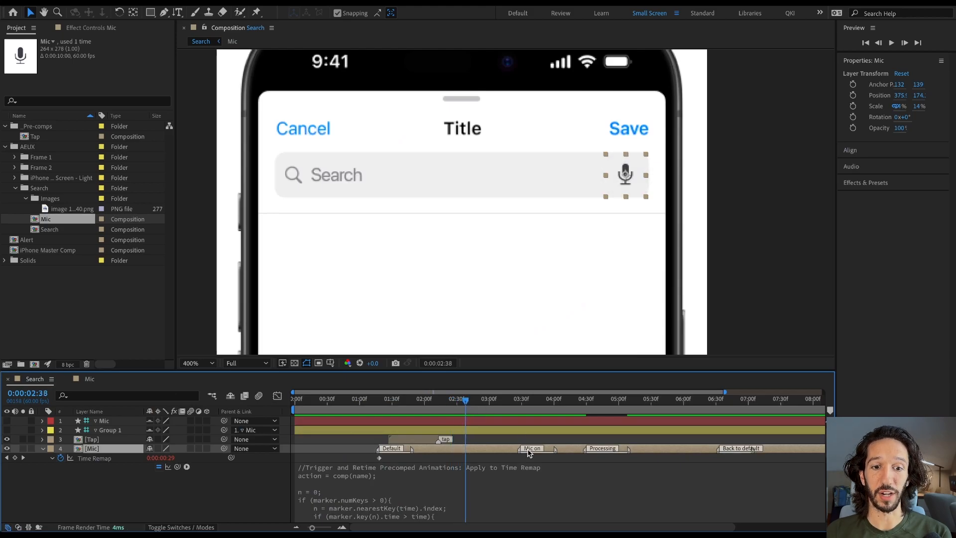
Move the Mic on marker earlier to about 0:00:02:20 and extend its duration to end at about 0:00:04:20
{"action": "mouse_move", "coordinate": [520, 448]}
{"action": "left_mouse_down"}
{"action": "mouse_move", "coordinate": [448, 450]}
{"action": "mouse_move", "coordinate": [519, 455]}
{"action": "mouse_move", "coordinate": [500, 451]}
{"action": "left_mouse_up"}
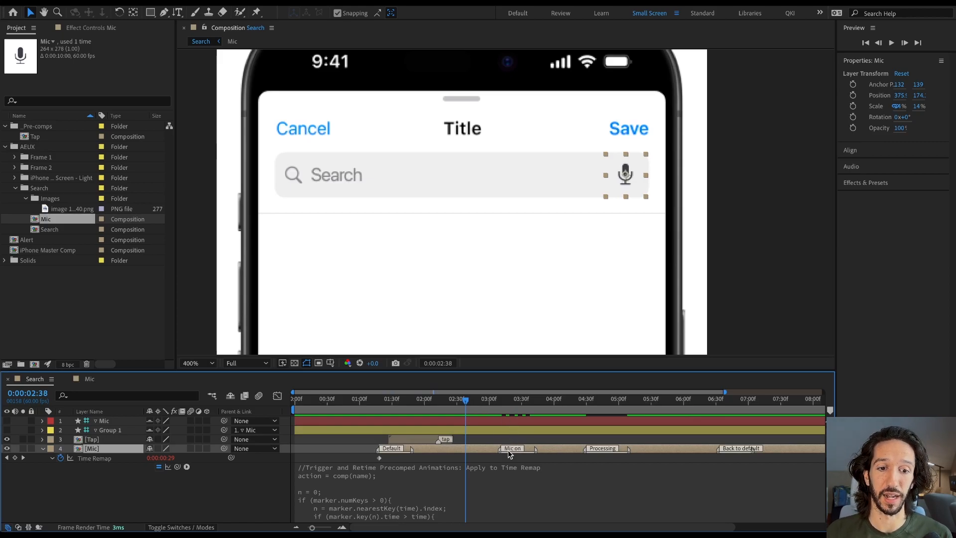
{"action": "left_click_drag", "start_coordinate": [500, 448], "coordinate": [448, 450]}
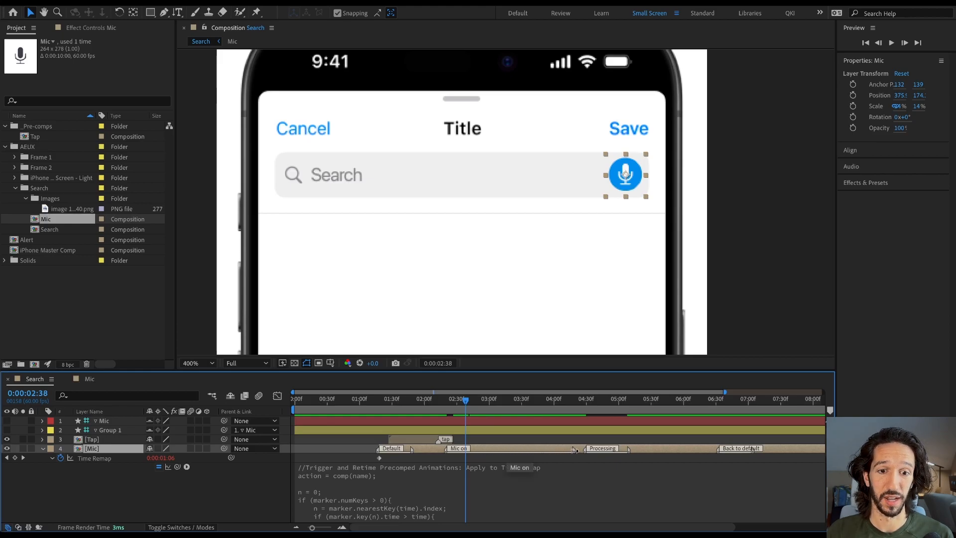
{"action": "left_click_drag", "start_coordinate": [574, 450], "coordinate": [576, 451]}
{"action": "mouse_move", "coordinate": [458, 409]}
{"action": "left_mouse_down"}
{"action": "mouse_move", "coordinate": [443, 405]}
{"action": "mouse_move", "coordinate": [610, 420]}
{"action": "mouse_move", "coordinate": [608, 449]}
{"action": "mouse_move", "coordinate": [611, 418]}
{"action": "mouse_move", "coordinate": [592, 418]}
{"action": "mouse_move", "coordinate": [617, 418]}
{"action": "left_mouse_up"}
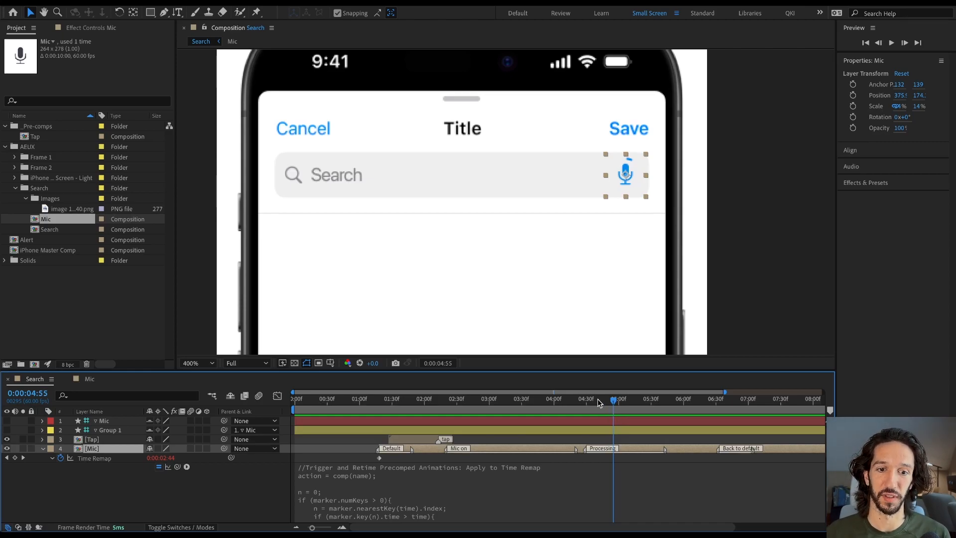
Shift the Mic layer's Default marker to about 0:00:00:30 and move the current time to the tap at 0:00:02:13
{"action": "left_click", "coordinate": [333, 402]}
{"action": "scroll", "coordinate": [368, 416], "scroll_direction": "down", "scroll_amount": 1}
{"action": "left_click", "coordinate": [342, 402]}
{"action": "left_click_drag", "start_coordinate": [343, 401], "coordinate": [445, 402]}
{"action": "left_click", "coordinate": [422, 453]}
{"action": "mouse_move", "coordinate": [371, 446]}
{"action": "left_mouse_down"}
{"action": "mouse_move", "coordinate": [295, 448]}
{"action": "mouse_move", "coordinate": [404, 448]}
{"action": "mouse_move", "coordinate": [326, 448]}
{"action": "left_mouse_up"}
{"action": "left_click_drag", "start_coordinate": [348, 413], "coordinate": [430, 413]}
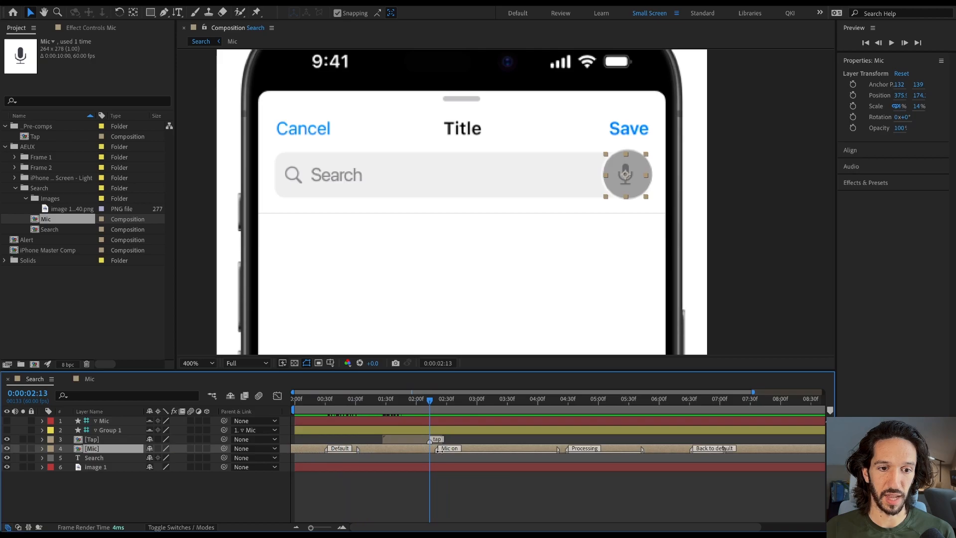
Align the Mic on marker with the tap at 0:00:02:13 and shorten its duration to end at about 0:00:03:02
{"action": "left_click_drag", "start_coordinate": [436, 451], "coordinate": [430, 450]}
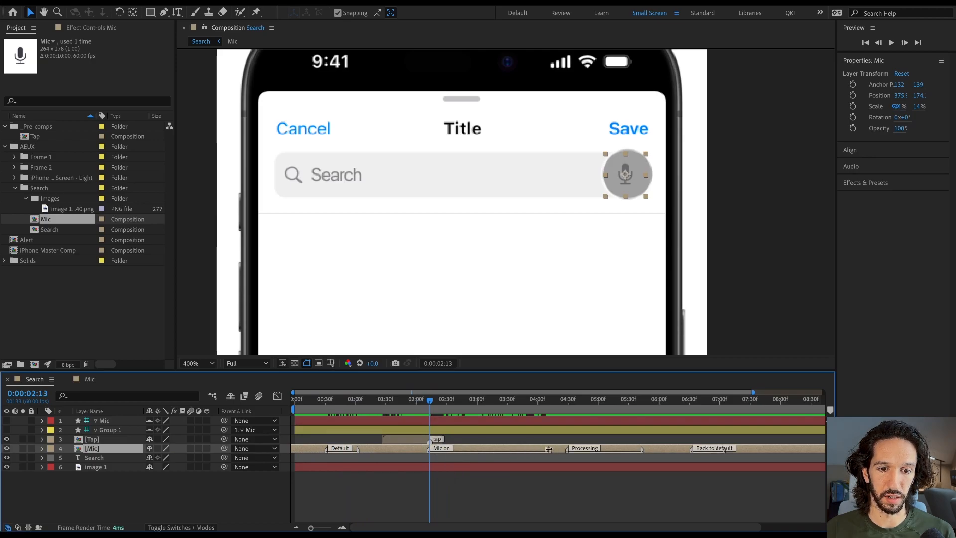
{"action": "left_click_drag", "start_coordinate": [507, 449], "coordinate": [479, 450]}
{"action": "left_click_drag", "start_coordinate": [430, 402], "coordinate": [491, 446]}
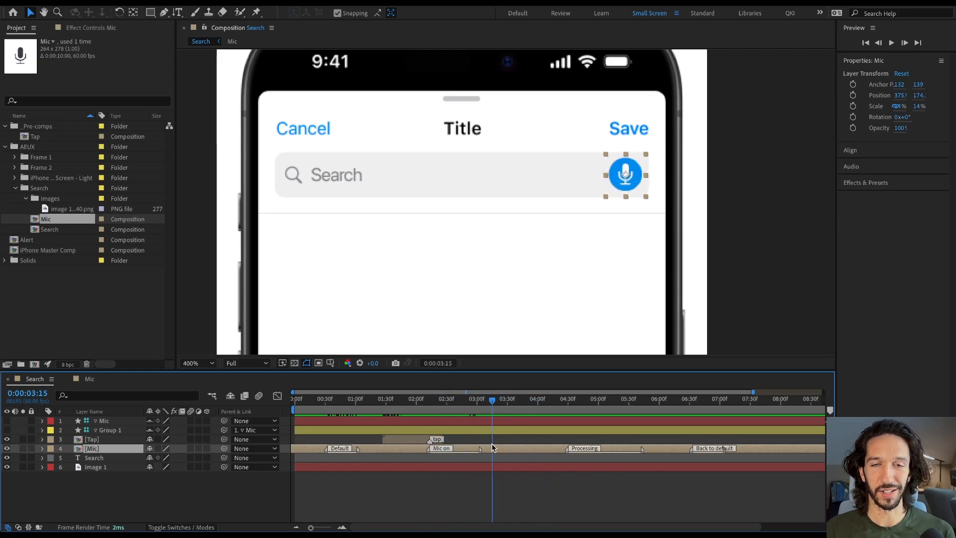
Move the Processing marker to 0:00:05:00 and the Back to default marker to about 0:00:07:27 on the Mic layer
{"action": "left_click_drag", "start_coordinate": [501, 406], "coordinate": [599, 415]}
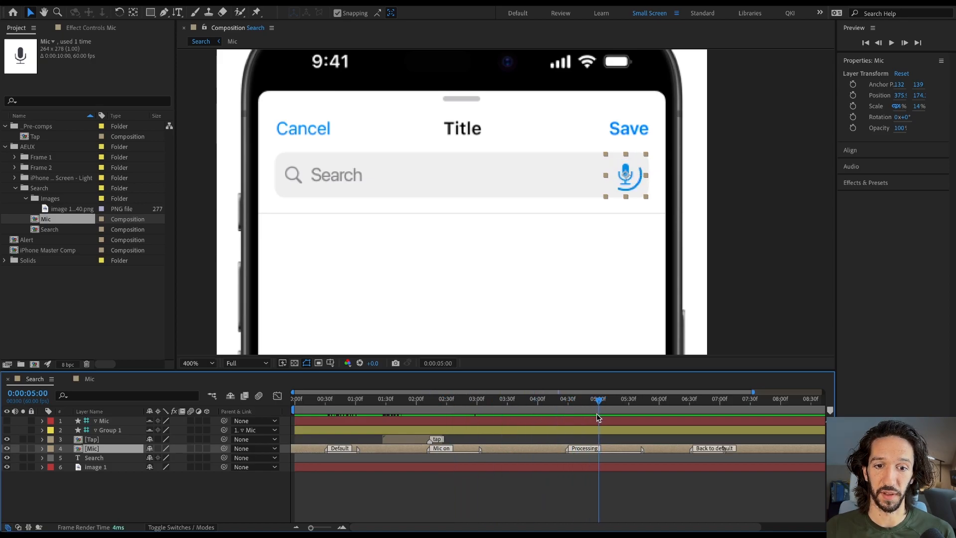
{"action": "left_click_drag", "start_coordinate": [565, 449], "coordinate": [596, 449]}
{"action": "left_click_drag", "start_coordinate": [692, 449], "coordinate": [747, 449]}
{"action": "key", "text": "F2"}
Extend the Processing marker's duration to about 0:00:06:54 and move the Back to default marker to start where it ends
{"action": "left_click_drag", "start_coordinate": [598, 401], "coordinate": [644, 405]}
{"action": "left_click", "coordinate": [673, 448]}
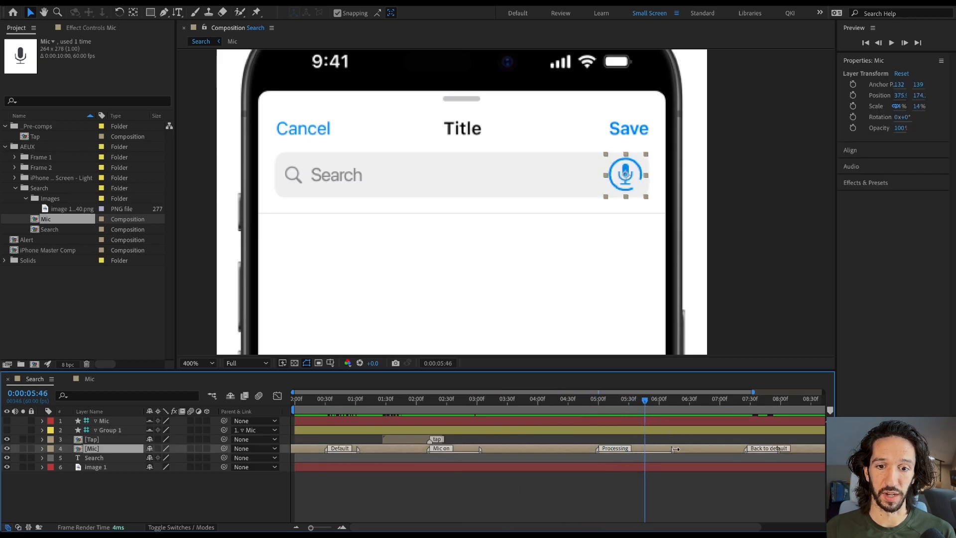
{"action": "left_click", "coordinate": [696, 430]}
{"action": "left_click_drag", "start_coordinate": [662, 402], "coordinate": [713, 420]}
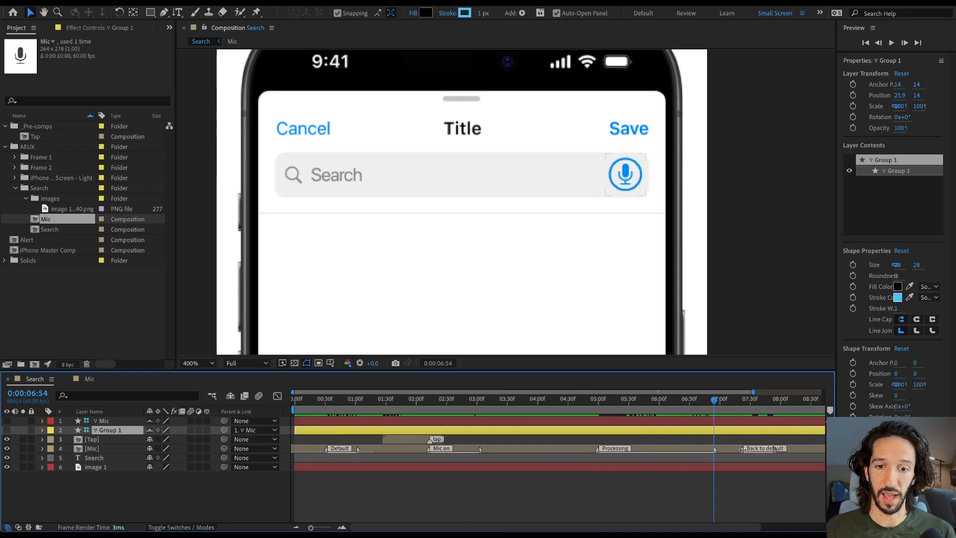
{"action": "left_click_drag", "start_coordinate": [743, 450], "coordinate": [717, 451]}
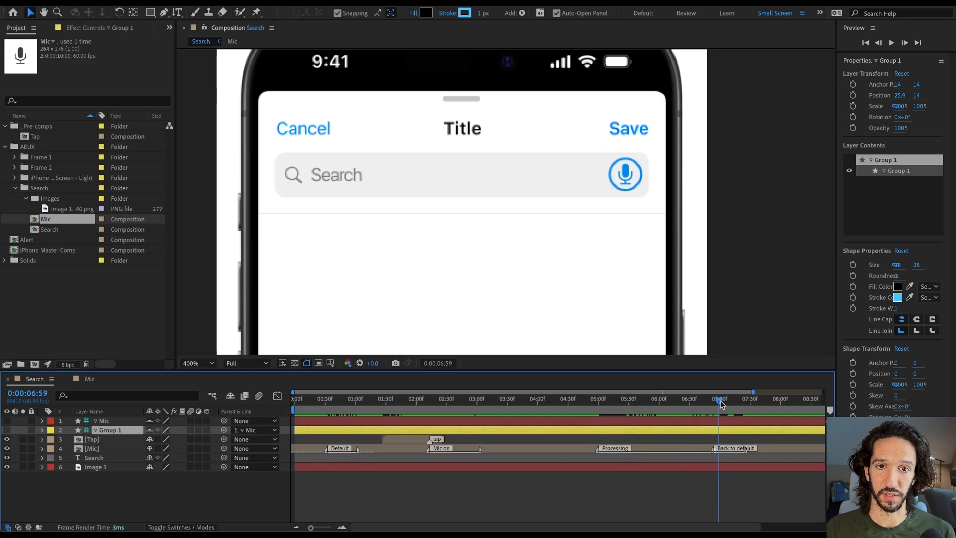
{"action": "key", "text": "Home"}
Duplicate the Tap layer and shift the copy so its tap marker falls at about 0:00:09:57
{"action": "left_click_drag", "start_coordinate": [558, 182], "coordinate": [527, 206]}
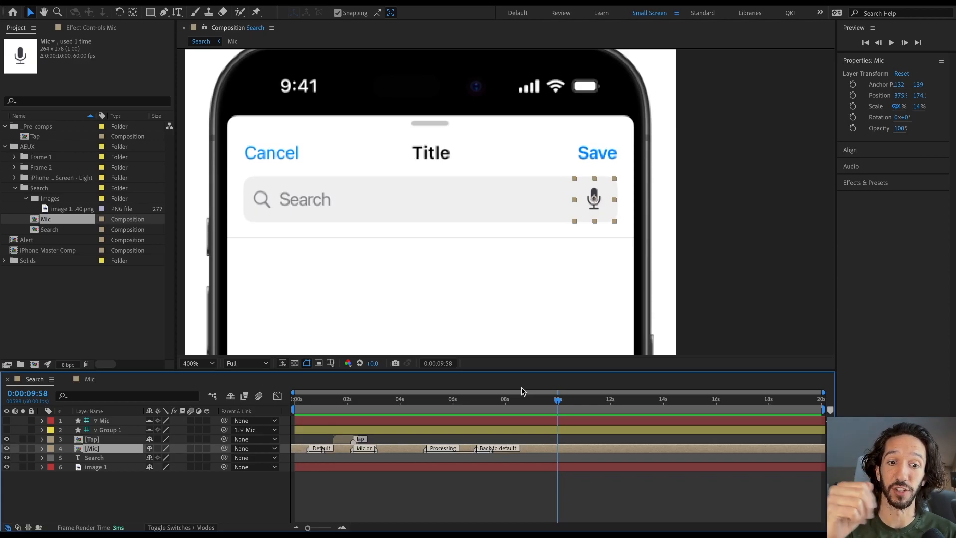
{"action": "left_click", "coordinate": [352, 440]}
{"action": "key", "text": "ctrl+d"}
{"action": "left_click_drag", "start_coordinate": [351, 440], "coordinate": [551, 442]}
{"action": "left_click", "coordinate": [552, 447]}
{"action": "mouse_move", "coordinate": [556, 404]}
{"action": "left_mouse_down"}
{"action": "mouse_move", "coordinate": [537, 409]}
{"action": "mouse_move", "coordinate": [556, 410]}
{"action": "left_mouse_up"}
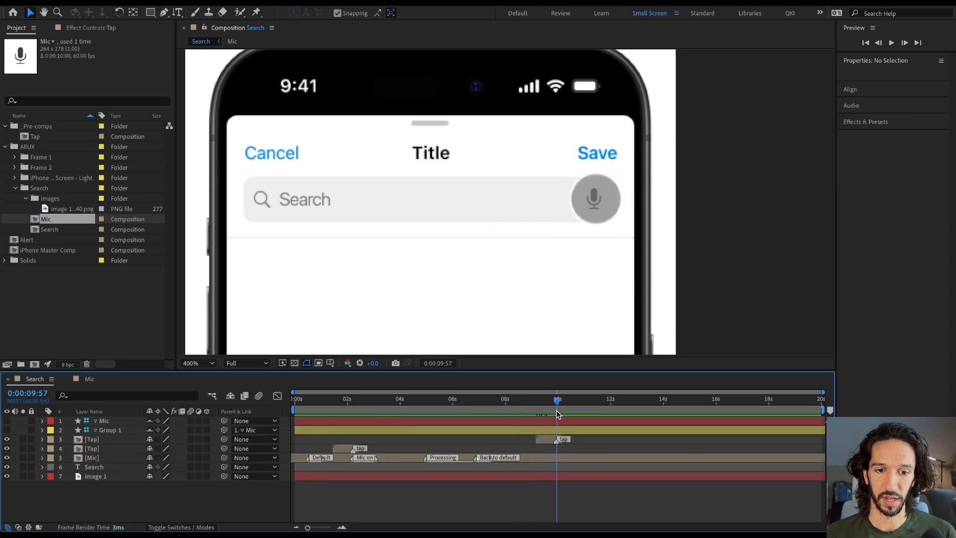
Add a layer marker named Mic on to the Mic layer at 0:00:09:56
{"action": "right_click", "coordinate": [352, 458]}
{"action": "left_click", "coordinate": [540, 455]}
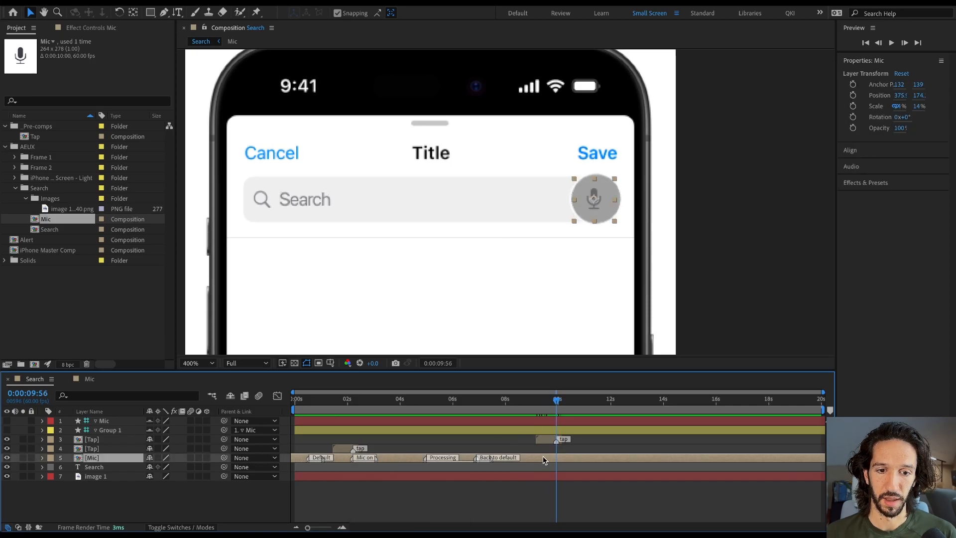
{"action": "key", "text": "KP_Multiply"}
{"action": "double_click", "coordinate": [555, 458]}
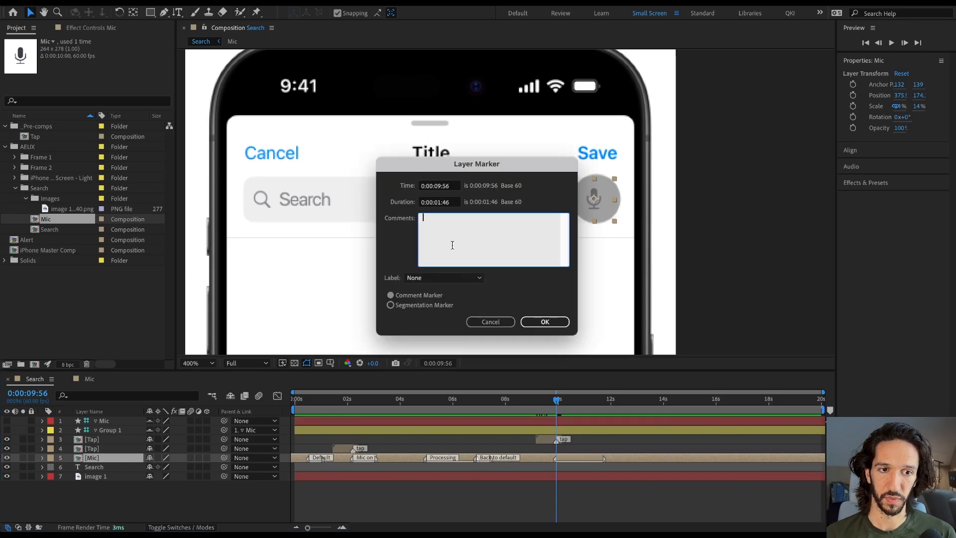
{"action": "type", "text": "Mic oi"}
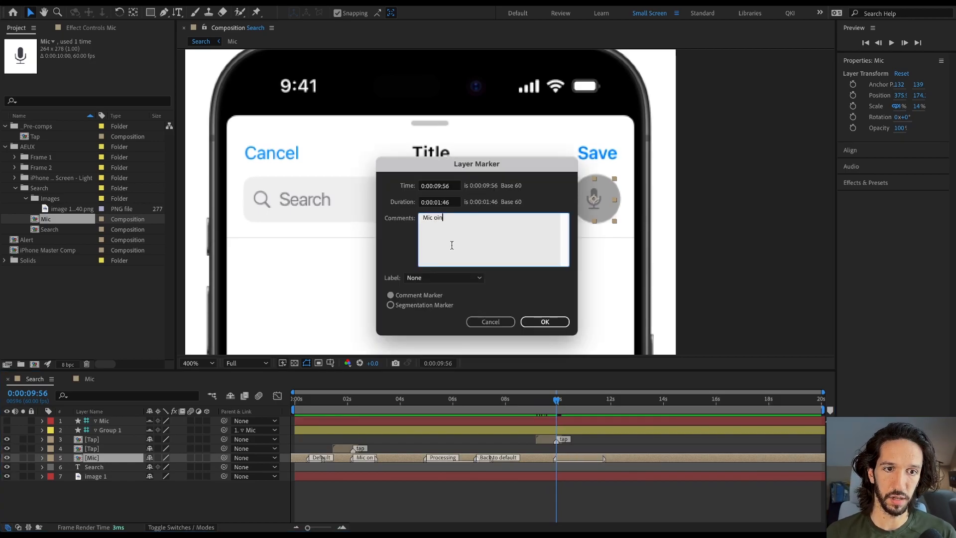
{"action": "type", "text": "n"}
{"action": "key", "text": "Return"}
Shorten the second Mic on marker's duration to about one second and move the current time to 0:00:11:40
{"action": "key", "text": "space"}
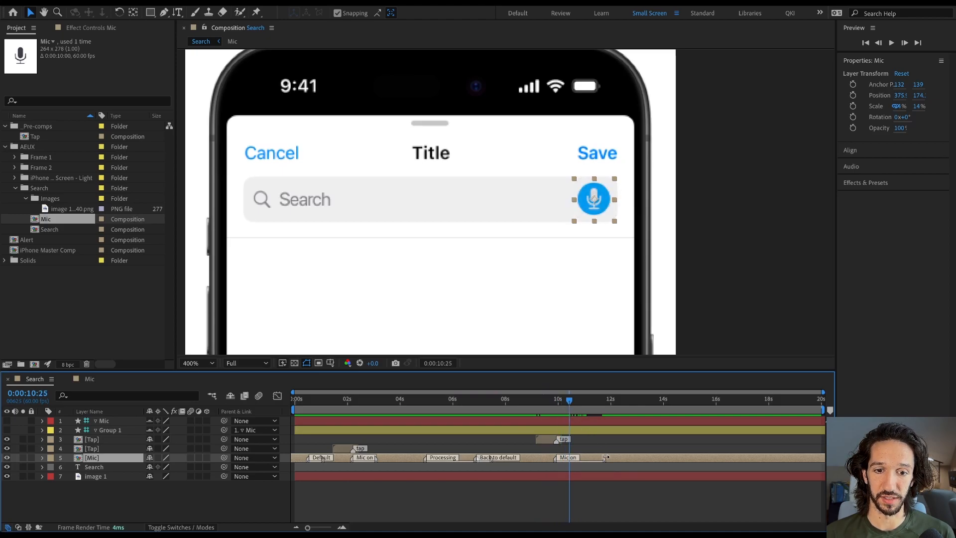
{"action": "key", "text": "F2"}
{"action": "left_click_drag", "start_coordinate": [568, 411], "coordinate": [601, 404]}
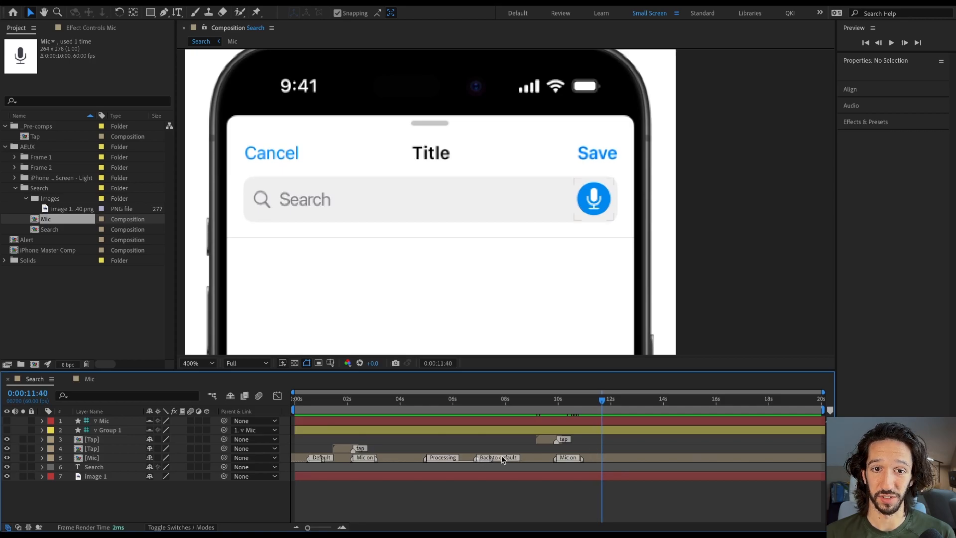
Add a layer marker named Back to default to the Mic layer at 0:00:11:40
{"action": "left_click", "coordinate": [604, 458]}
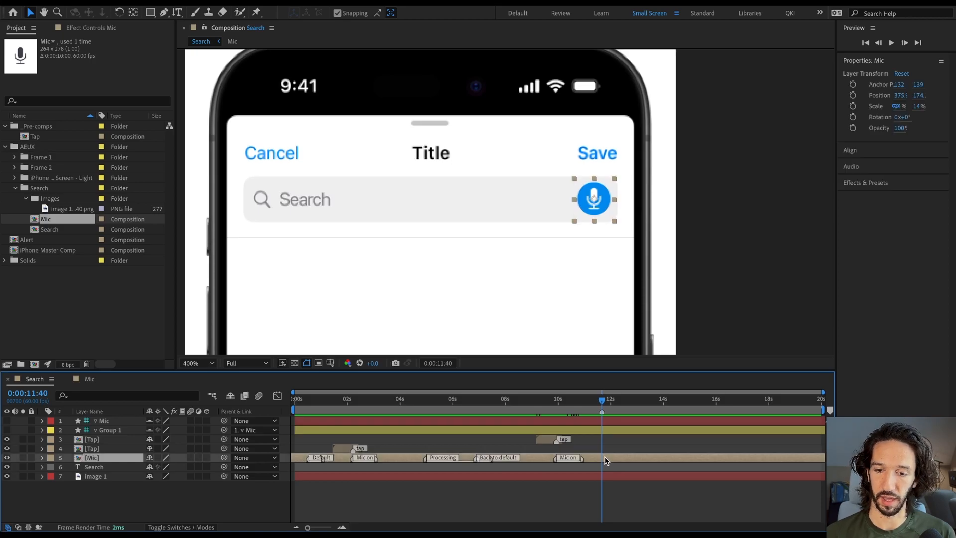
{"action": "key", "text": "alt+KP_Multiply"}
{"action": "type", "text": "Back to def"}
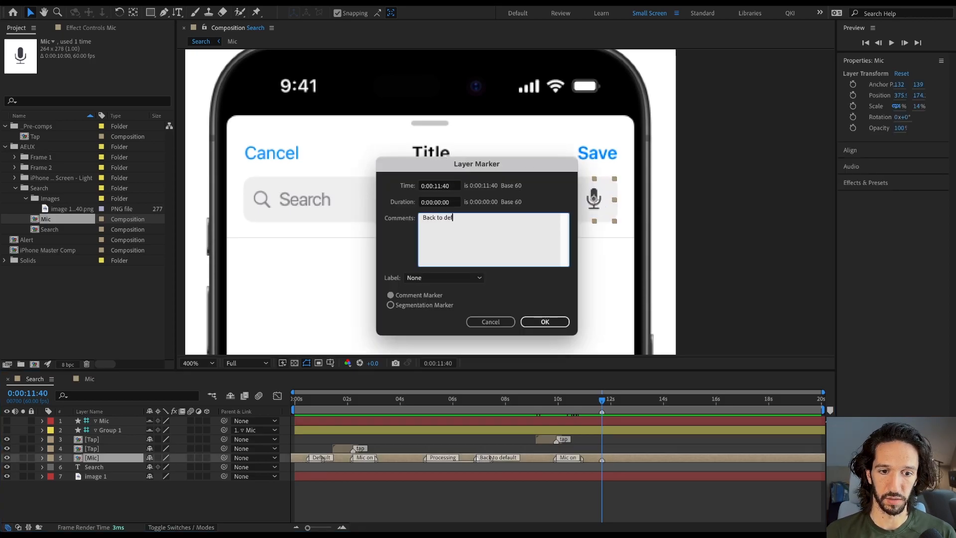
{"action": "type", "text": "ault"}
{"action": "key", "text": "Return"}
Duplicate the second Tap layer and shift the copy so its tap marker falls at 0:00:11:40
{"action": "left_click", "coordinate": [549, 438]}
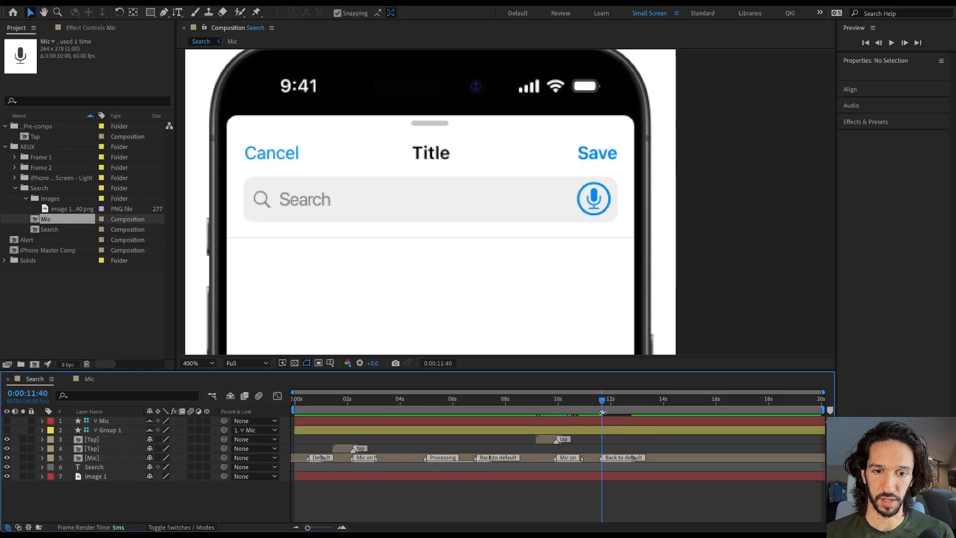
{"action": "key", "text": "o"}
{"action": "key", "text": "ctrl+d"}
{"action": "left_click_drag", "start_coordinate": [549, 438], "coordinate": [596, 443]}
Preview the Search composition's two added taps and the Mic on and Back to default stages they trigger
{"action": "key", "text": "space"}
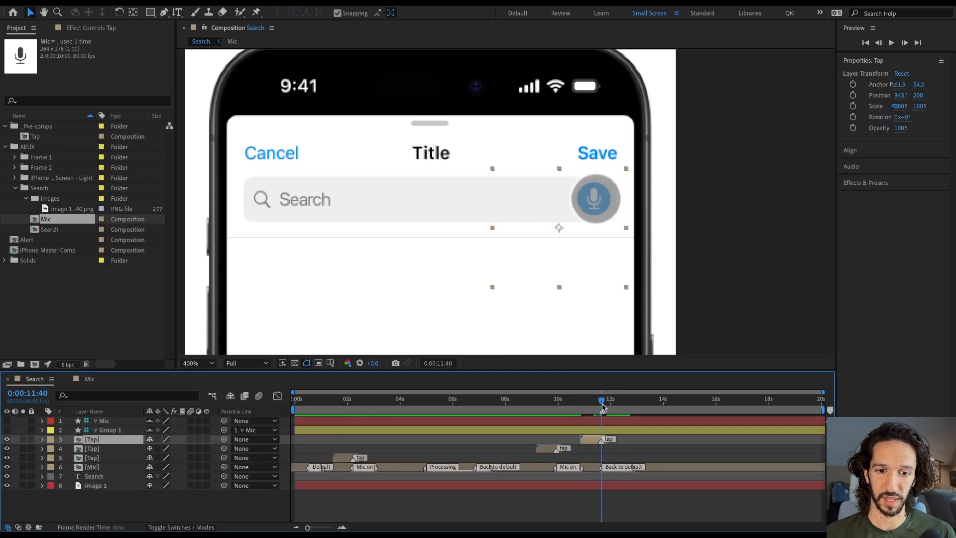
{"action": "left_click", "coordinate": [662, 461]}
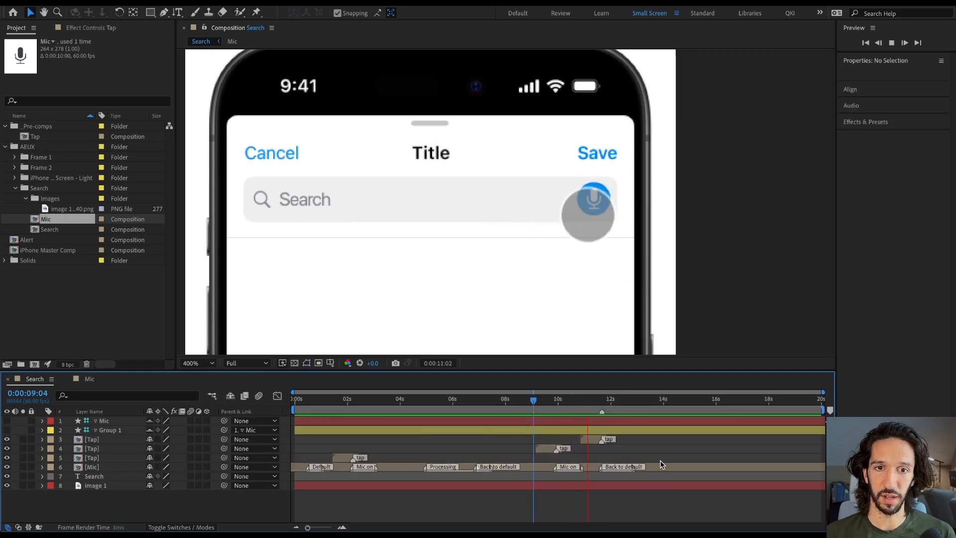
{"action": "key", "text": "space"}
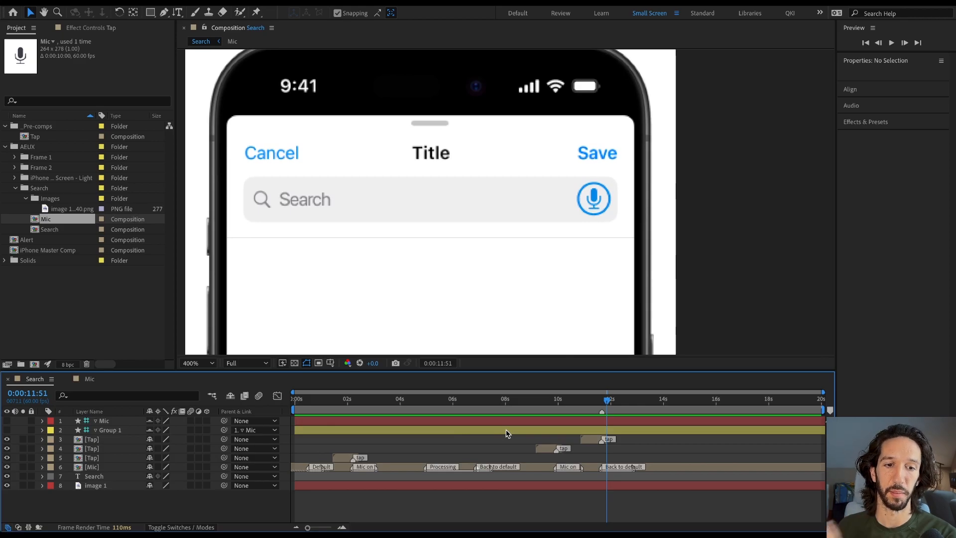
{"action": "double_click", "coordinate": [408, 466]}
{"action": "key", "text": "space"}
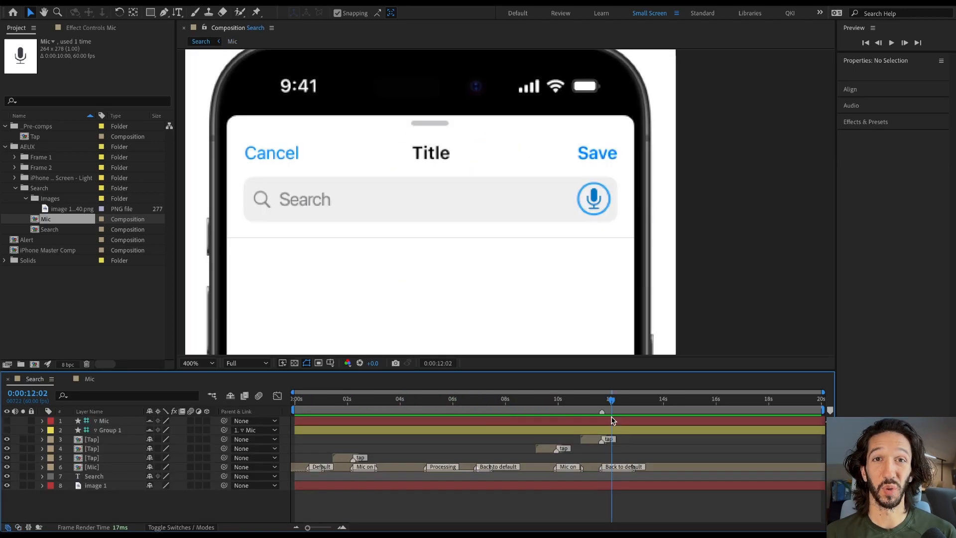
{"action": "left_click_drag", "start_coordinate": [612, 420], "coordinate": [609, 451]}
Open the Mic precomp and examine its marked stages, keyframes and the free time after Back to default, around 0:00:05:28
{"action": "left_click", "coordinate": [669, 467]}
{"action": "double_click", "coordinate": [669, 467]}
{"action": "left_click_drag", "start_coordinate": [382, 400], "coordinate": [418, 409]}
{"action": "left_click_drag", "start_coordinate": [589, 501], "coordinate": [368, 417]}
{"action": "left_click", "coordinate": [664, 437]}
{"action": "left_click_drag", "start_coordinate": [572, 402], "coordinate": [619, 424]}
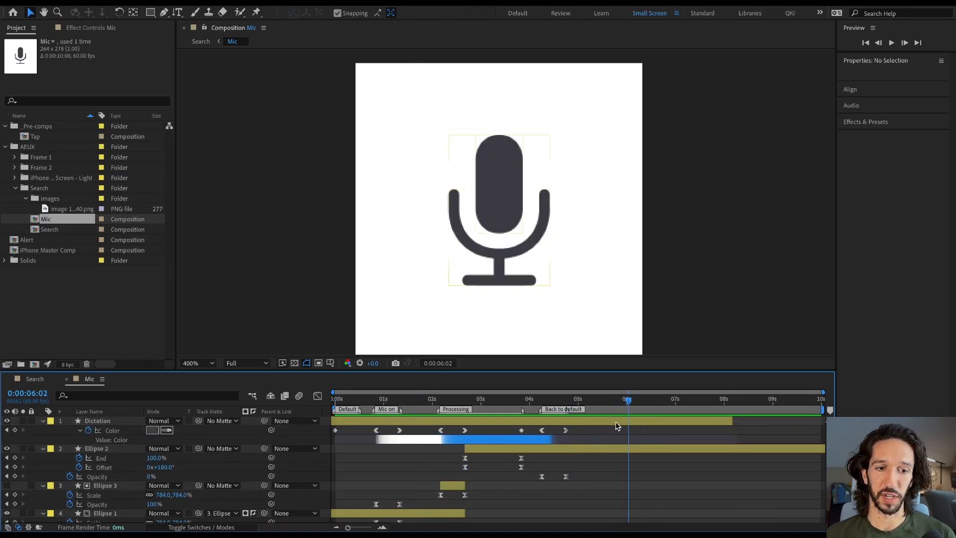
{"action": "left_click", "coordinate": [613, 436]}
{"action": "left_click", "coordinate": [607, 402]}
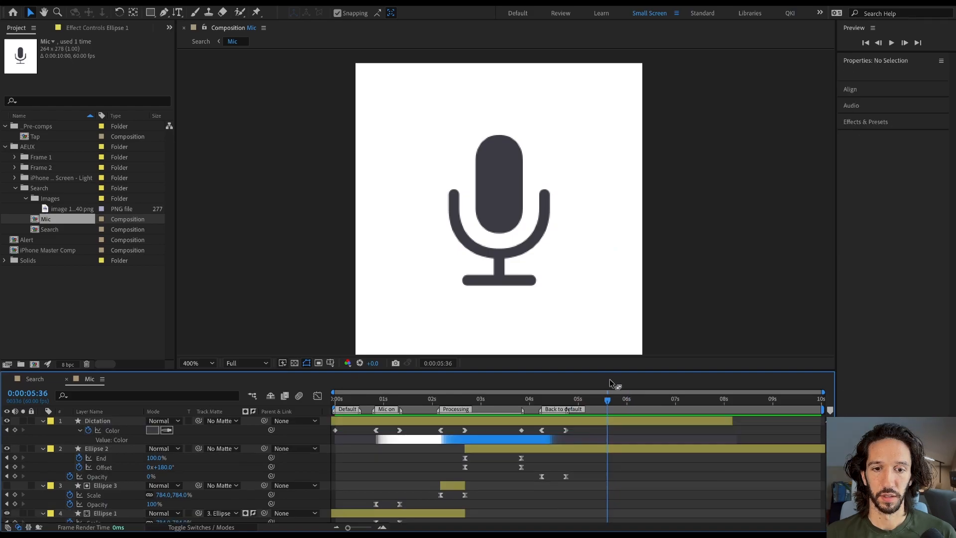
{"action": "left_click_drag", "start_coordinate": [606, 402], "coordinate": [601, 402]}
{"action": "scroll", "coordinate": [523, 478], "scroll_direction": "down", "scroll_amount": 1}
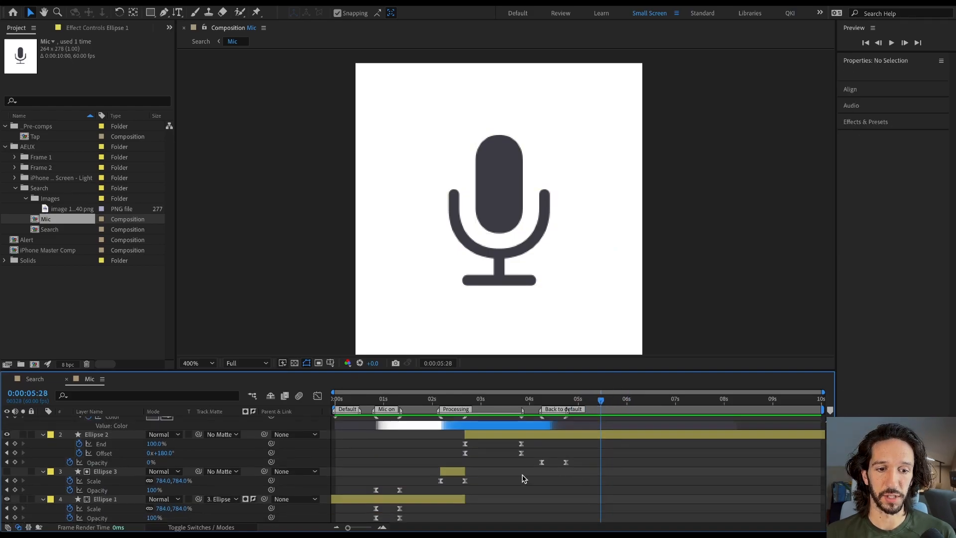
Duplicate the Ellipse 1 layer, reveal the copy's keyframes and shift the copy so its keyframes start at 0:00:05:28
{"action": "left_click", "coordinate": [389, 501]}
{"action": "key", "text": "ctrl+d"}
{"action": "key", "text": "bracketleft"}
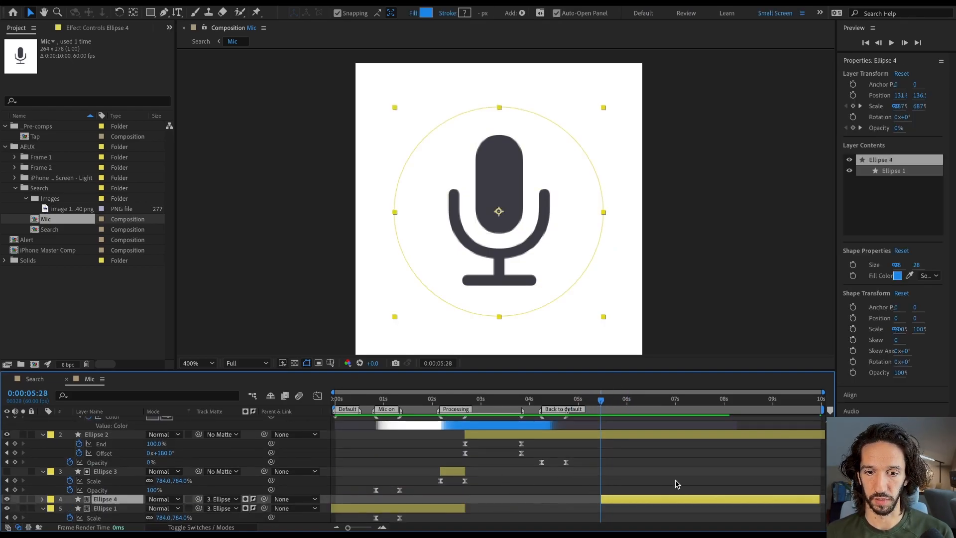
{"action": "key", "text": "u"}
{"action": "left_click_drag", "start_coordinate": [682, 503], "coordinate": [581, 503]}
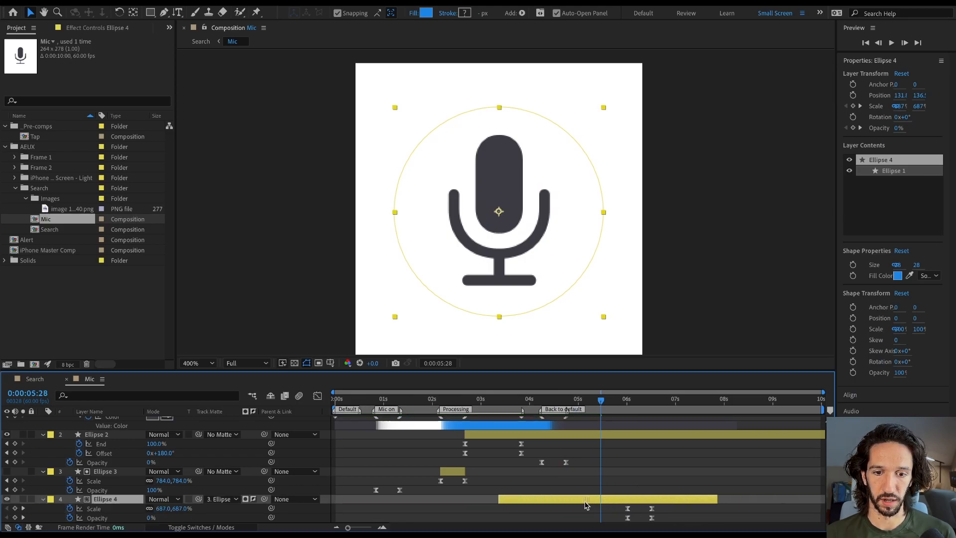
Paste Color keyframes on the Dictation layer: white at 0:00:05:28 and dark grey at 0:00:05:58
{"action": "scroll", "coordinate": [590, 448], "scroll_direction": "up", "scroll_amount": 1}
{"action": "left_click_drag", "start_coordinate": [591, 410], "coordinate": [642, 431]}
{"action": "left_click", "coordinate": [597, 420]}
{"action": "key", "text": "ctrl+v"}
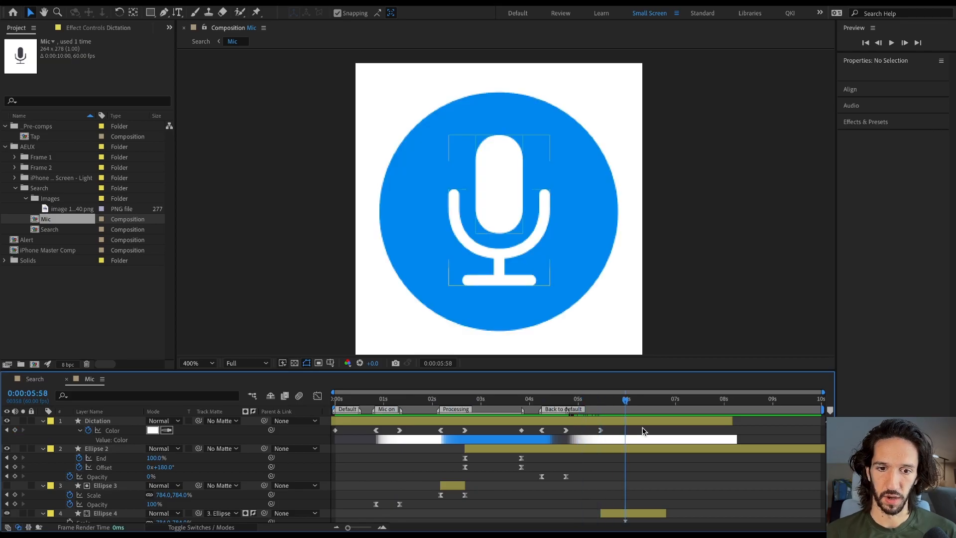
{"action": "key", "text": "ctrl+v"}
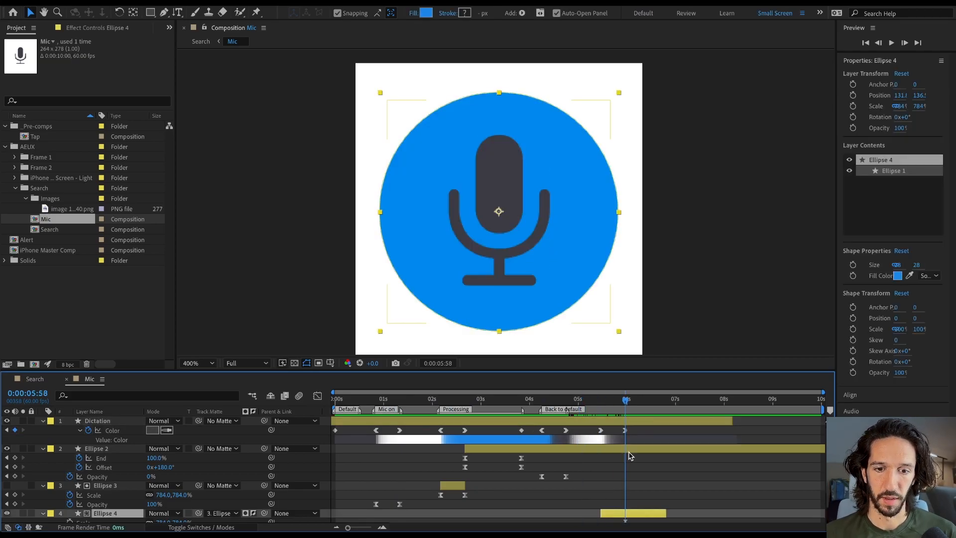
Set the duplicated ellipse's Opacity keyframe at 0:00:05:58 to 0%
{"action": "left_click", "coordinate": [622, 496]}
{"action": "scroll", "coordinate": [622, 496], "scroll_direction": "down", "scroll_amount": 2}
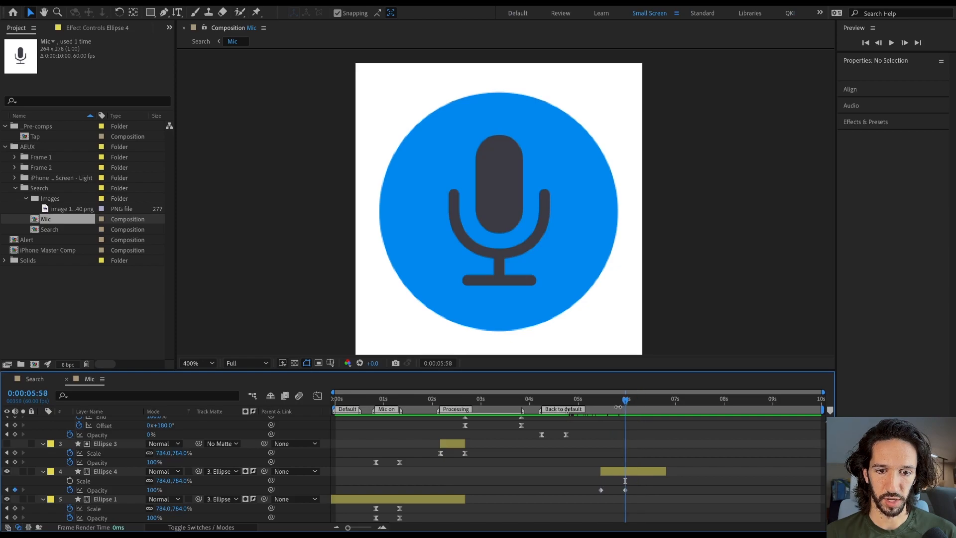
{"action": "left_click", "coordinate": [625, 489]}
{"action": "left_click", "coordinate": [155, 490]}
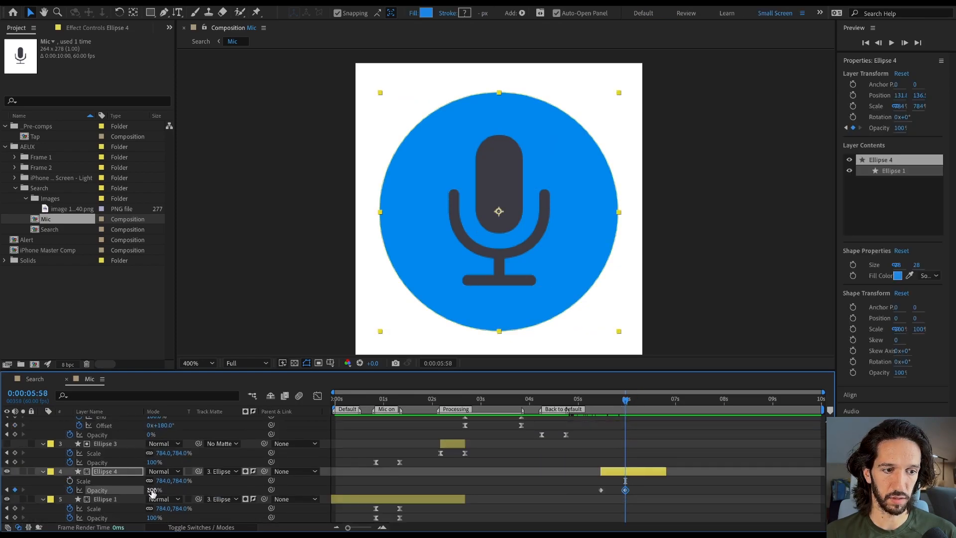
{"action": "type", "text": "0"}
{"action": "key", "text": "Return"}
Add a composition marker named on to off at 0:00:05:28 in the Mic precomp
{"action": "scroll", "coordinate": [615, 412], "scroll_direction": "up", "scroll_amount": 2}
{"action": "left_click_drag", "start_coordinate": [622, 399], "coordinate": [599, 404]}
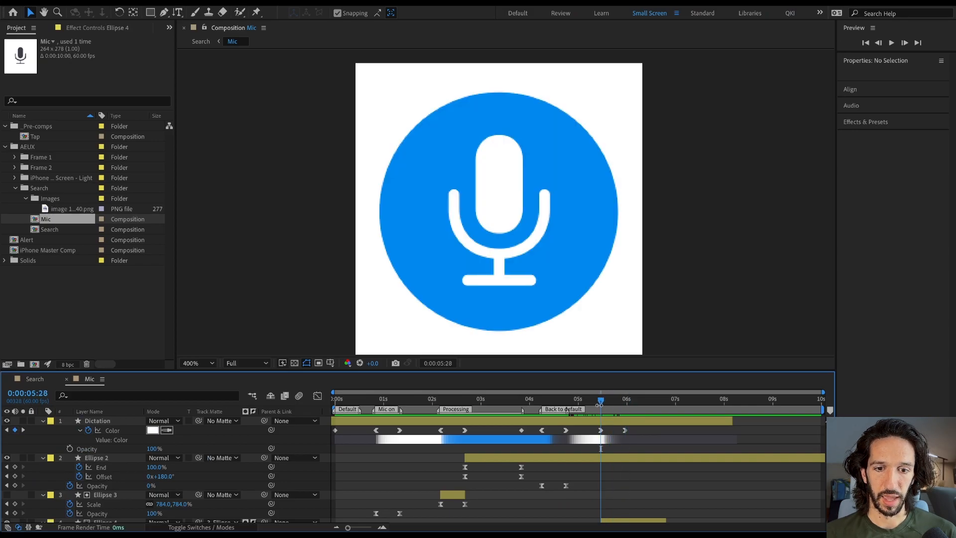
{"action": "key", "text": "ctrl+v"}
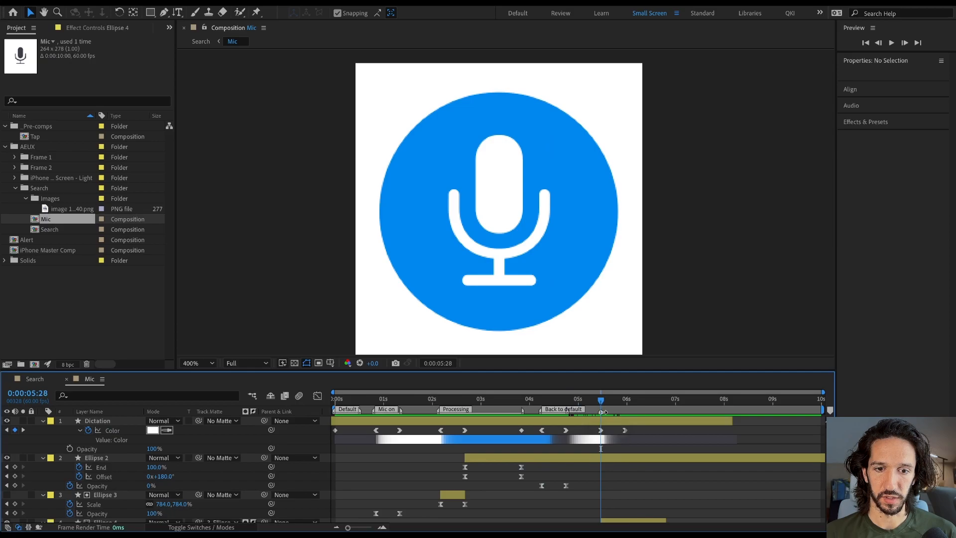
{"action": "double_click", "coordinate": [600, 412]}
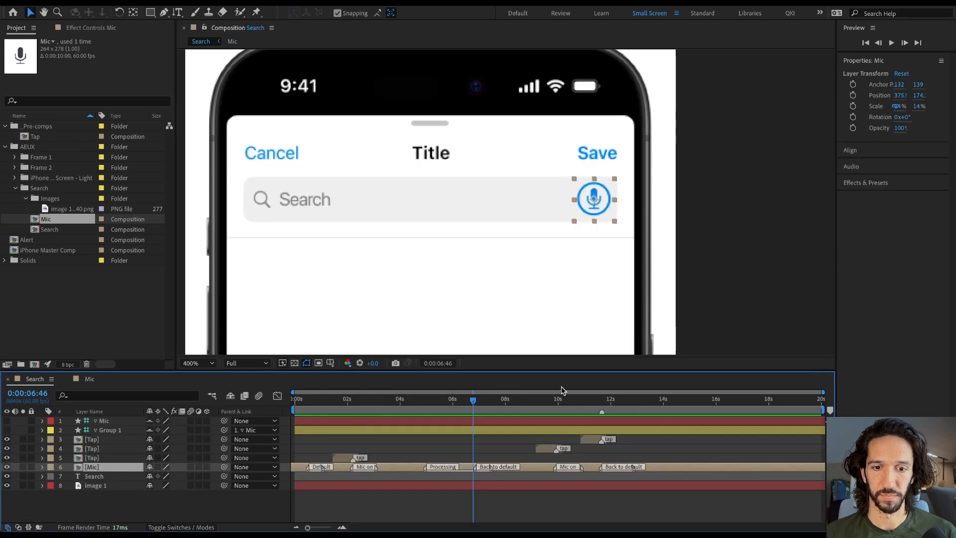
In the Search composition, rename the Mic layer's marker at 0:00:11:40 as on to off
{"action": "mouse_move", "coordinate": [473, 412]}
{"action": "left_mouse_down"}
{"action": "mouse_move", "coordinate": [538, 413]}
{"action": "mouse_move", "coordinate": [386, 412]}
{"action": "mouse_move", "coordinate": [448, 414]}
{"action": "mouse_move", "coordinate": [341, 433]}
{"action": "mouse_move", "coordinate": [608, 448]}
{"action": "left_mouse_up"}
{"action": "double_click", "coordinate": [603, 470]}
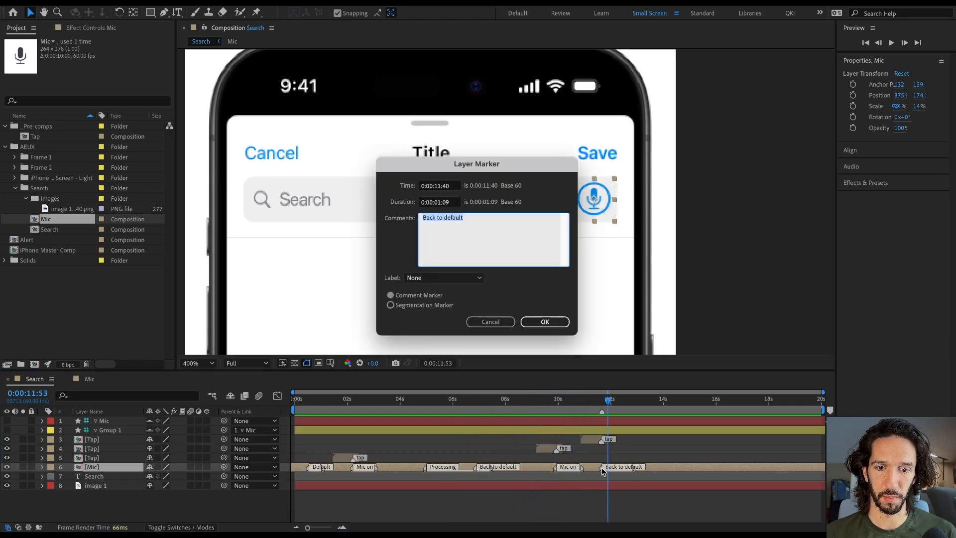
{"action": "type", "text": "on to off"}
{"action": "left_click", "coordinate": [545, 322]}
Preview the on to off stage in the Search composition and examine its marker and color change in the Mic precomp
{"action": "left_click", "coordinate": [562, 402]}
{"action": "left_click_drag", "start_coordinate": [562, 406], "coordinate": [602, 442]}
{"action": "double_click", "coordinate": [597, 466]}
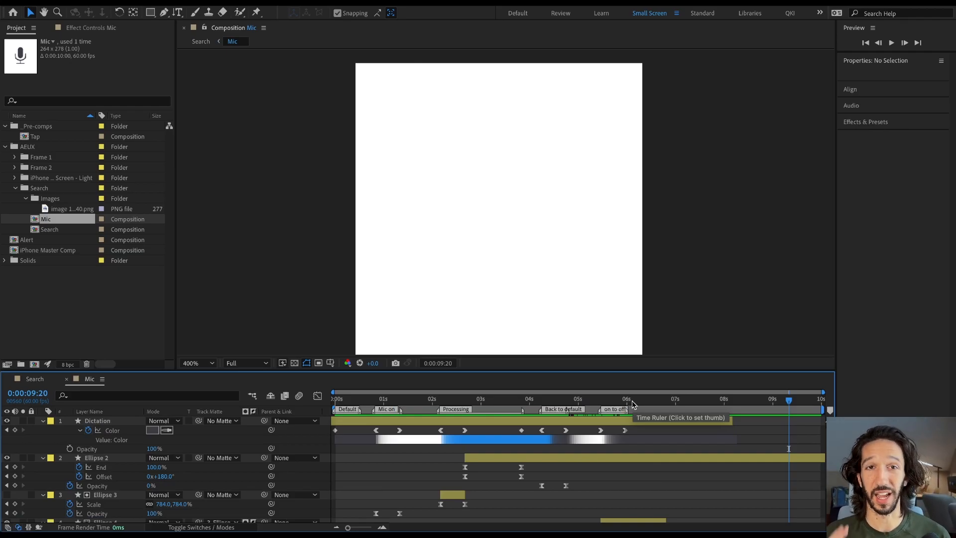
{"action": "left_click_drag", "start_coordinate": [632, 400], "coordinate": [618, 423]}
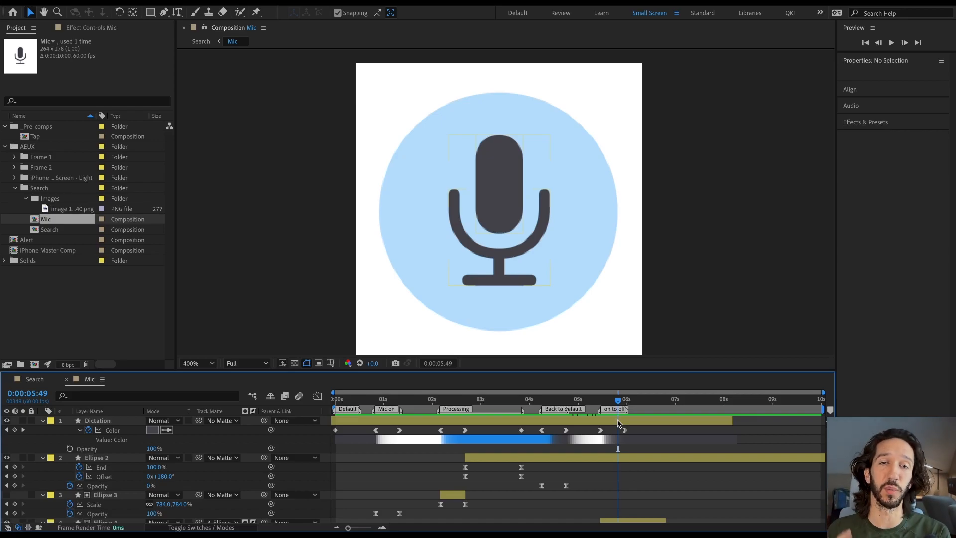
{"action": "key", "text": "shift+Escape"}
{"action": "left_click_drag", "start_coordinate": [353, 399], "coordinate": [432, 438]}
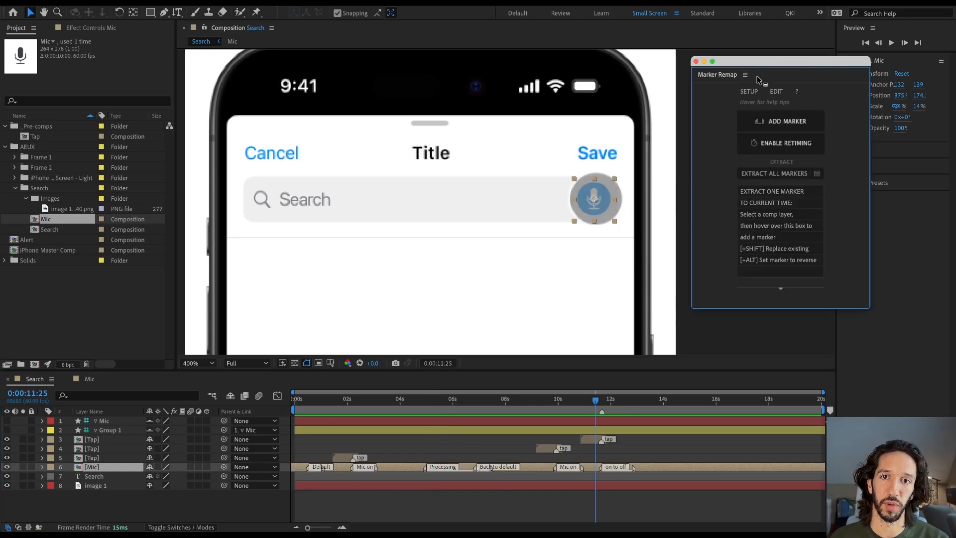
Delete all markers from the Mic layer in the Search composition
{"action": "mouse_move", "coordinate": [784, 199]}
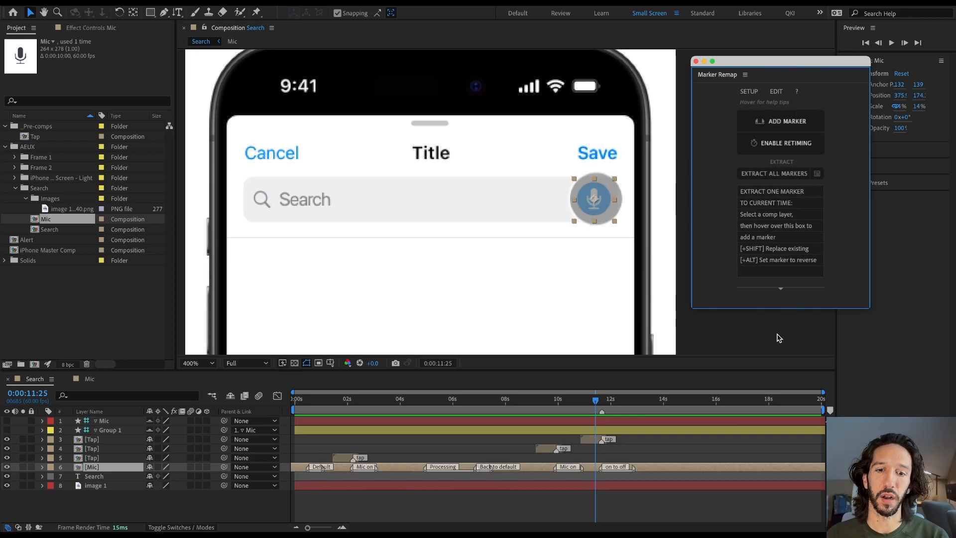
{"action": "right_click", "coordinate": [659, 469]}
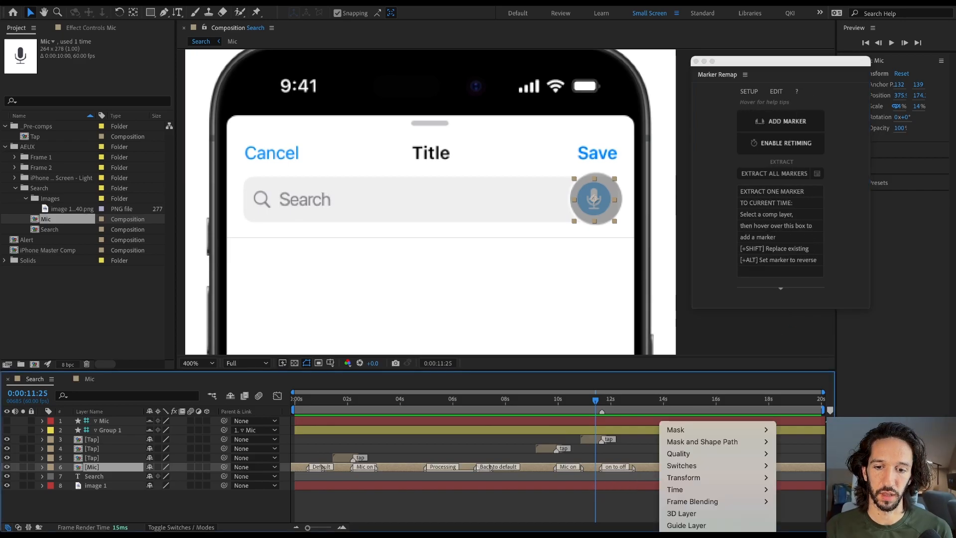
{"action": "left_click", "coordinate": [717, 535]}
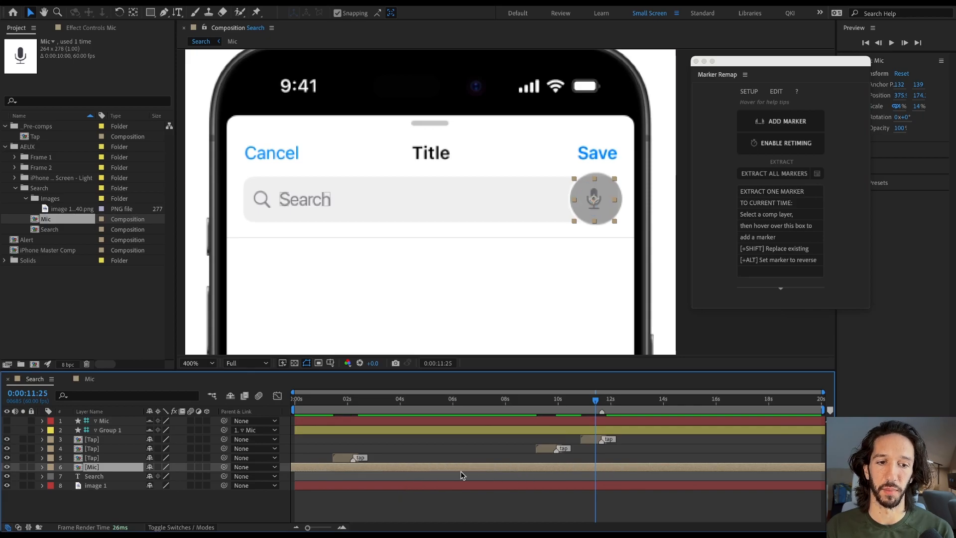
{"action": "left_click", "coordinate": [471, 454]}
Reveal the Mic layer's Time Remap expression and disable Time Remap to remove the retiming setup
{"action": "left_click_drag", "start_coordinate": [349, 402], "coordinate": [373, 429]}
{"action": "left_click", "coordinate": [80, 464]}
{"action": "key", "text": "e"}
{"action": "key", "text": "e"}
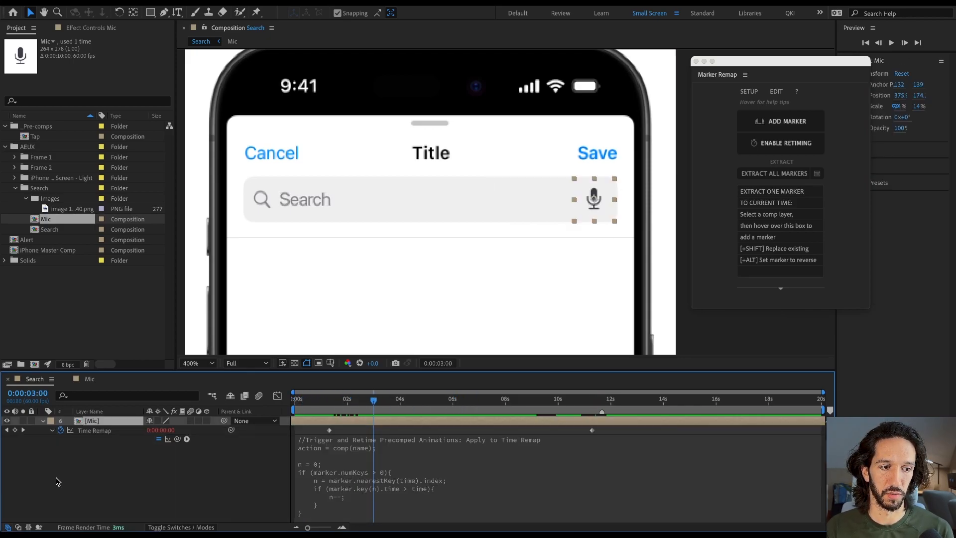
{"action": "left_click", "coordinate": [60, 430]}
{"action": "left_click_drag", "start_coordinate": [374, 400], "coordinate": [345, 420]}
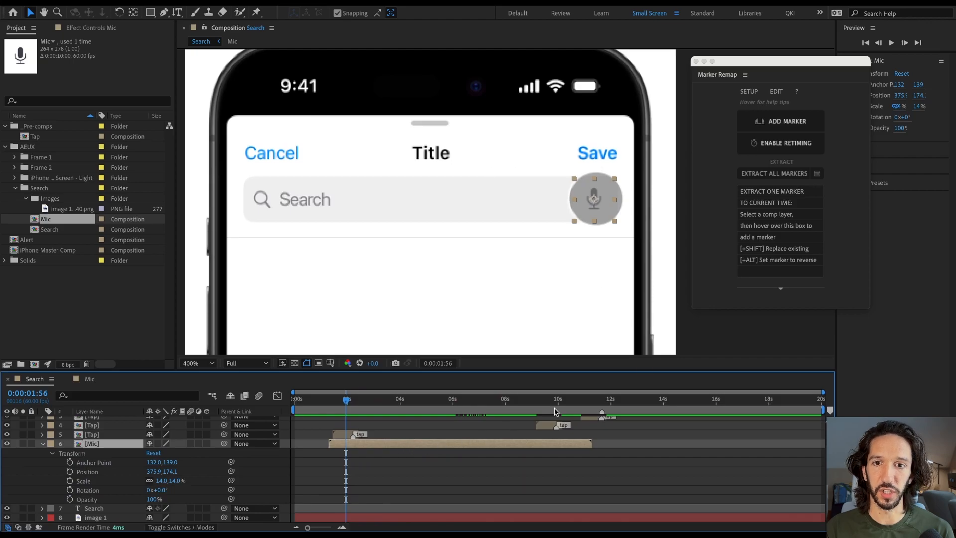
Enable retiming on the Mic layer with Marker Remap and extract the Mic on marker at 0:00:02:13
{"action": "left_click", "coordinate": [781, 149]}
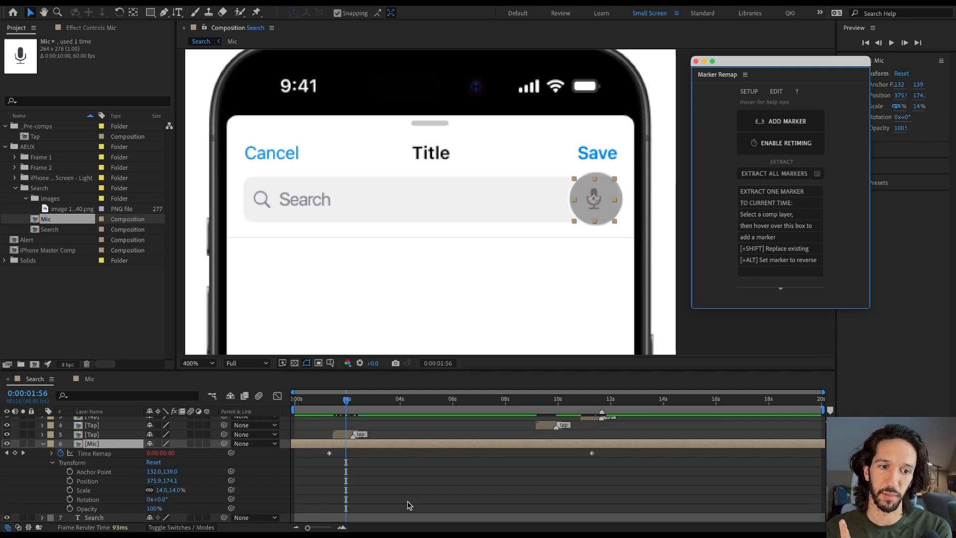
{"action": "left_click_drag", "start_coordinate": [371, 420], "coordinate": [353, 411]}
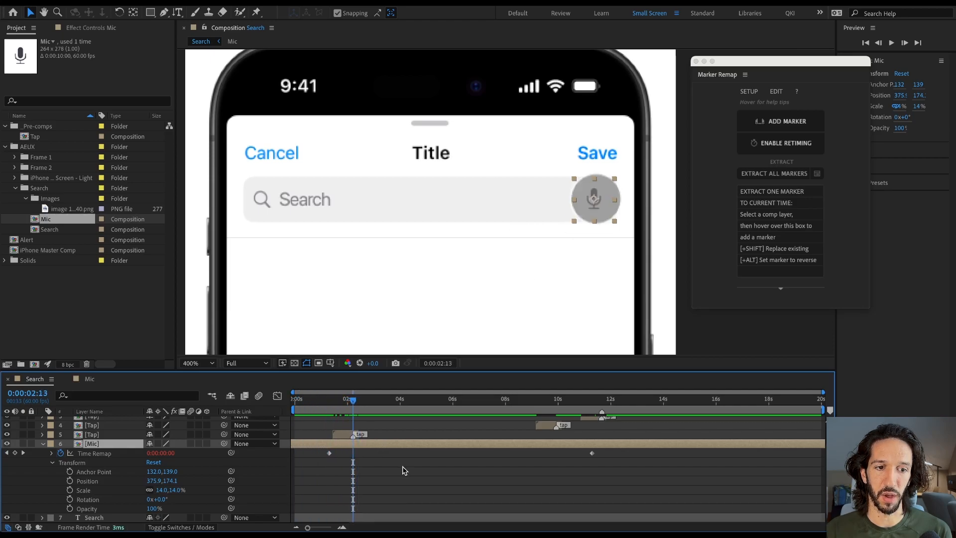
{"action": "mouse_move", "coordinate": [776, 264]}
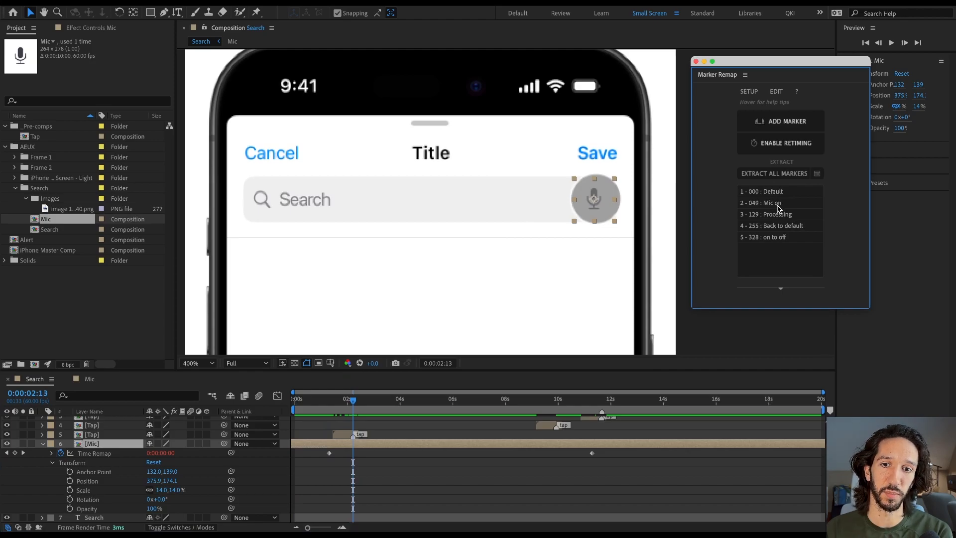
{"action": "left_click", "coordinate": [779, 207]}
Preview the extracted Mic on stage, check the Mic precomp and return to the Search composition
{"action": "left_click_drag", "start_coordinate": [350, 406], "coordinate": [381, 406]}
{"action": "double_click", "coordinate": [395, 442]}
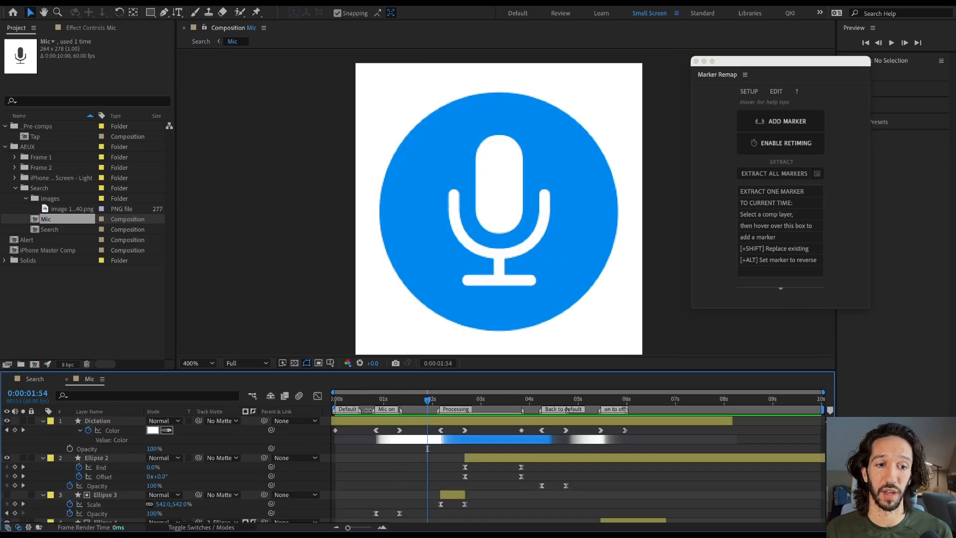
{"action": "left_click", "coordinate": [35, 379]}
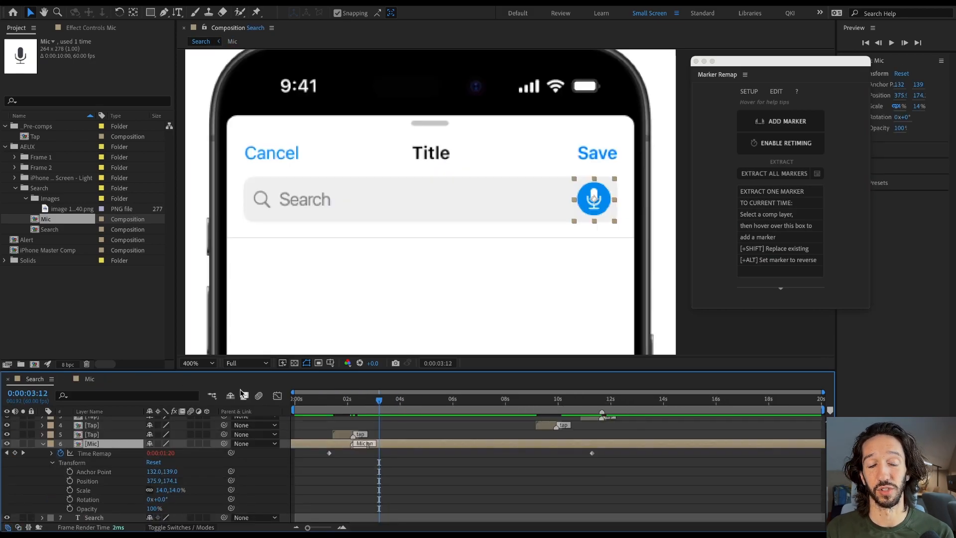
Extract the Processing, Back to default, Mic on and on to off markers onto the Mic layer, aligning the last two with the taps
{"action": "mouse_move", "coordinate": [380, 407]}
{"action": "left_mouse_down"}
{"action": "mouse_move", "coordinate": [535, 406]}
{"action": "mouse_move", "coordinate": [379, 407]}
{"action": "mouse_move", "coordinate": [321, 426]}
{"action": "mouse_move", "coordinate": [402, 426]}
{"action": "left_mouse_up"}
{"action": "left_click", "coordinate": [769, 215]}
{"action": "mouse_move", "coordinate": [442, 401]}
{"action": "left_mouse_down"}
{"action": "mouse_move", "coordinate": [602, 406]}
{"action": "mouse_move", "coordinate": [372, 406]}
{"action": "left_mouse_up"}
{"action": "mouse_move", "coordinate": [781, 189]}
{"action": "left_click", "coordinate": [774, 225]}
{"action": "left_click", "coordinate": [773, 204]}
{"action": "mouse_move", "coordinate": [815, 254]}
{"action": "left_click", "coordinate": [793, 241]}
Play back the Search composition's extracted Mic stages and scrub through on to off to 0:00:12:19
{"action": "left_click", "coordinate": [628, 500]}
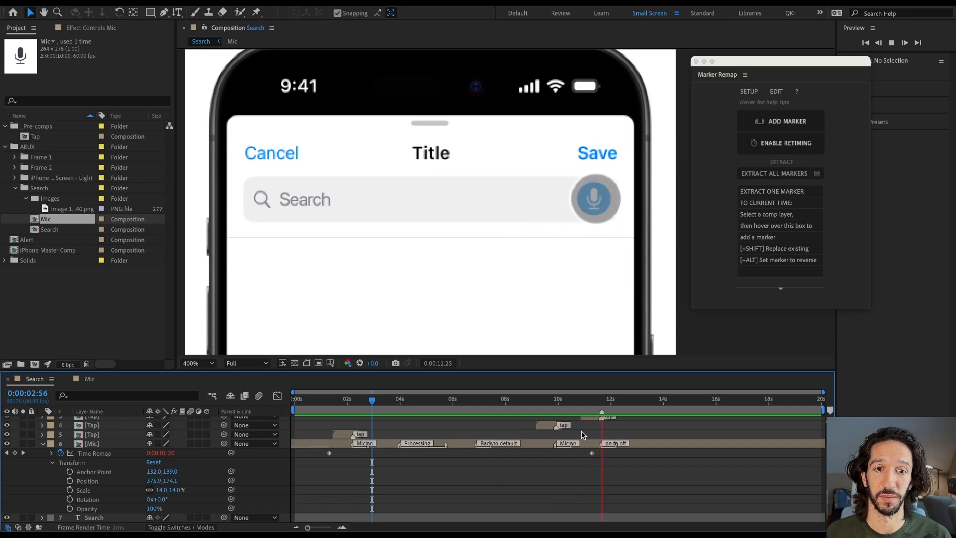
{"action": "key", "text": "space"}
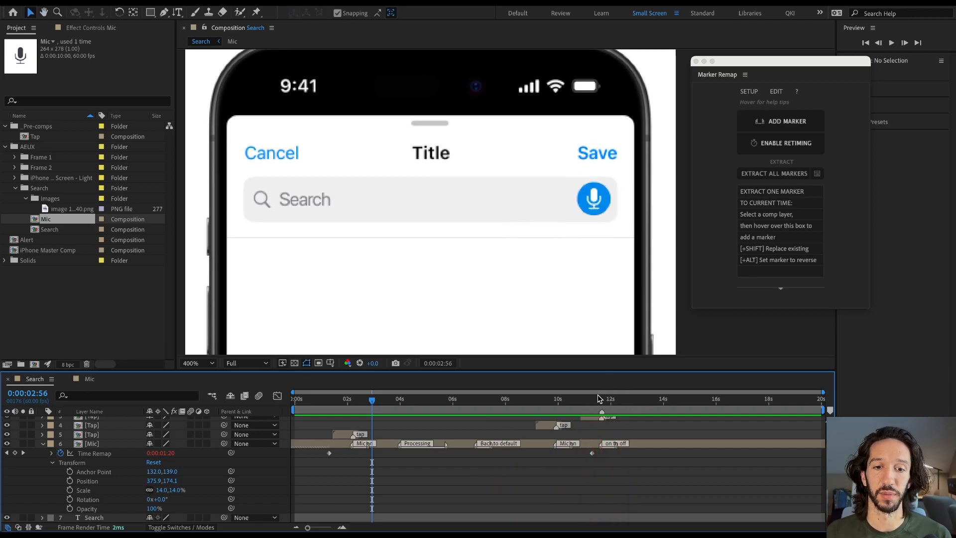
{"action": "left_click_drag", "start_coordinate": [599, 398], "coordinate": [619, 398]}
{"action": "mouse_move", "coordinate": [777, 219]}
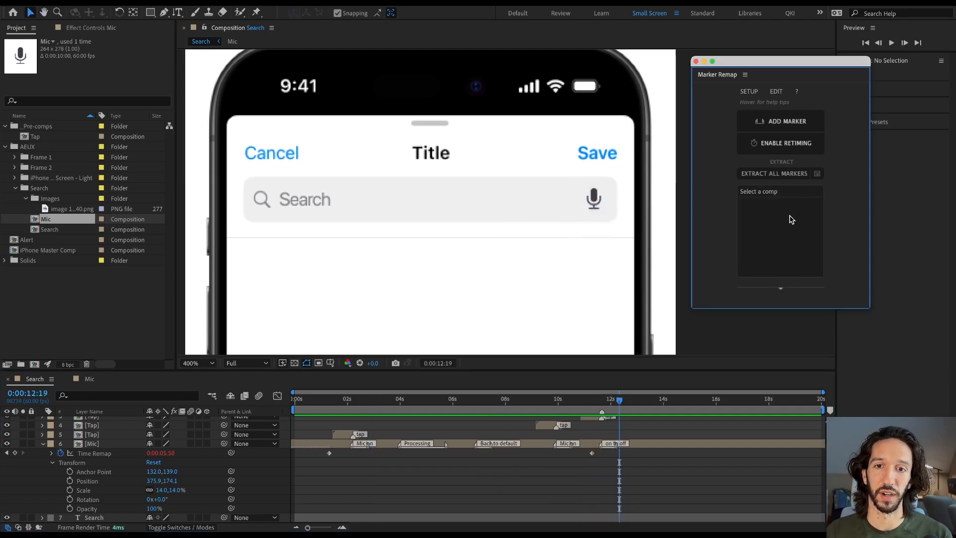